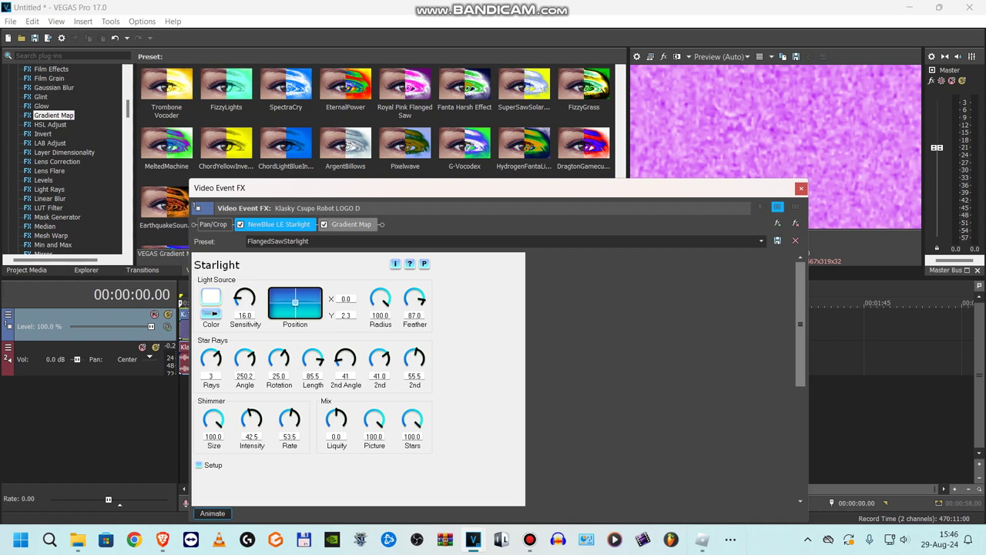
- Show the colour stops of the first video clip's Gradient Map one by one, through the last stop, and close its effects
{"action": "left_click", "coordinate": [351, 224]}
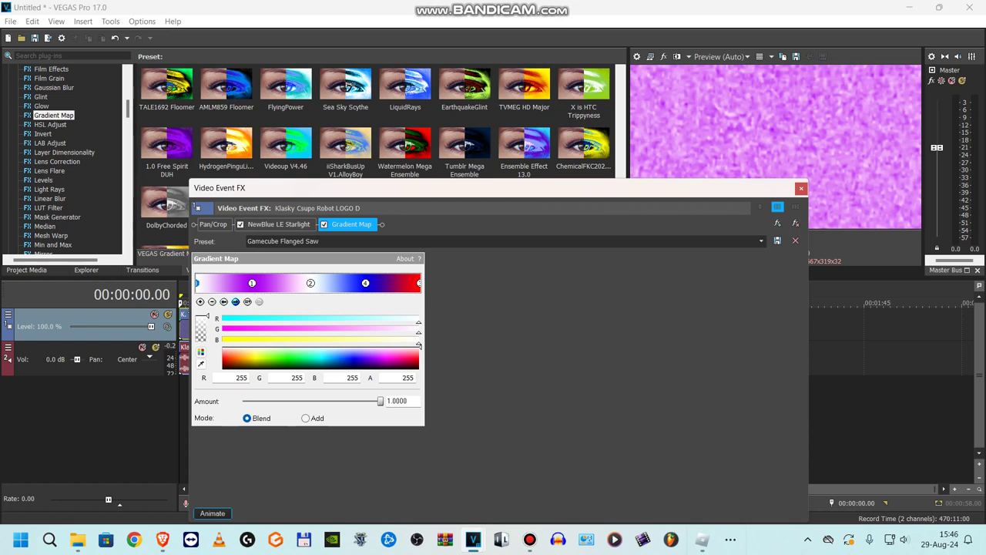
{"action": "left_click", "coordinate": [236, 301]}
{"action": "left_click", "coordinate": [236, 301]}
{"action": "left_click", "coordinate": [236, 301]}
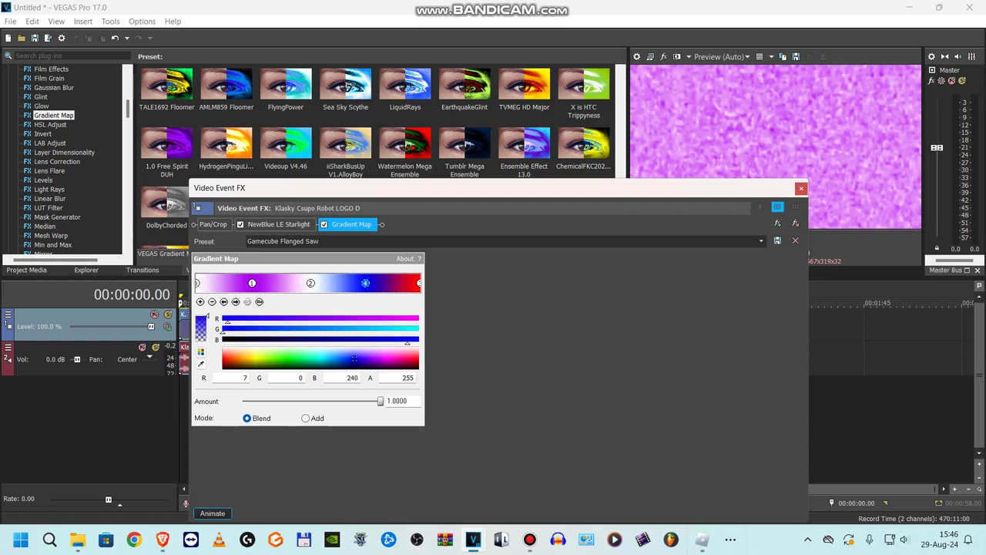
{"action": "left_click", "coordinate": [236, 301]}
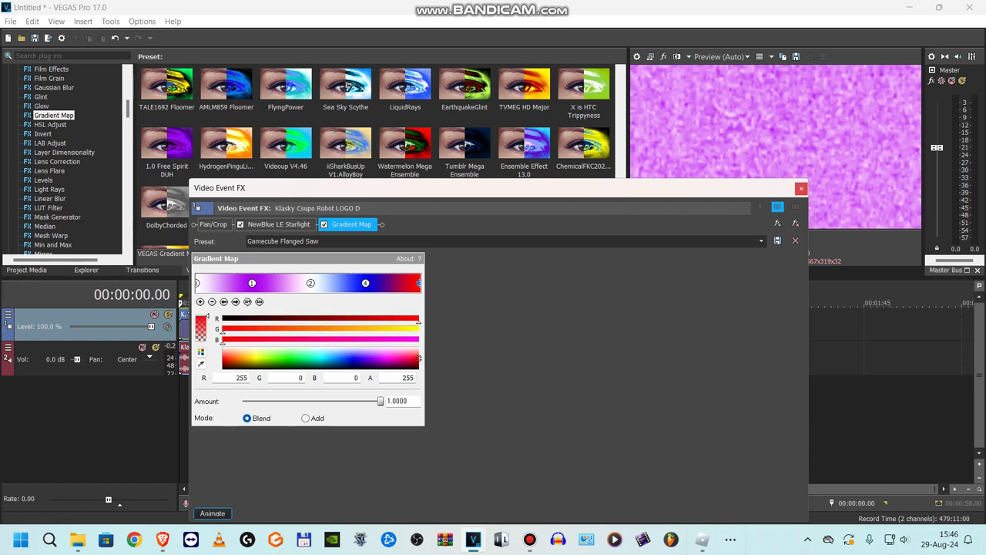
{"action": "left_click", "coordinate": [801, 188]}
- Review the Chorus and Vocodex settings in the first audio clip's effect chain
{"action": "scroll", "coordinate": [401, 339], "scroll_direction": "up", "scroll_amount": 1}
{"action": "scroll", "coordinate": [247, 346], "scroll_direction": "up", "scroll_amount": 2}
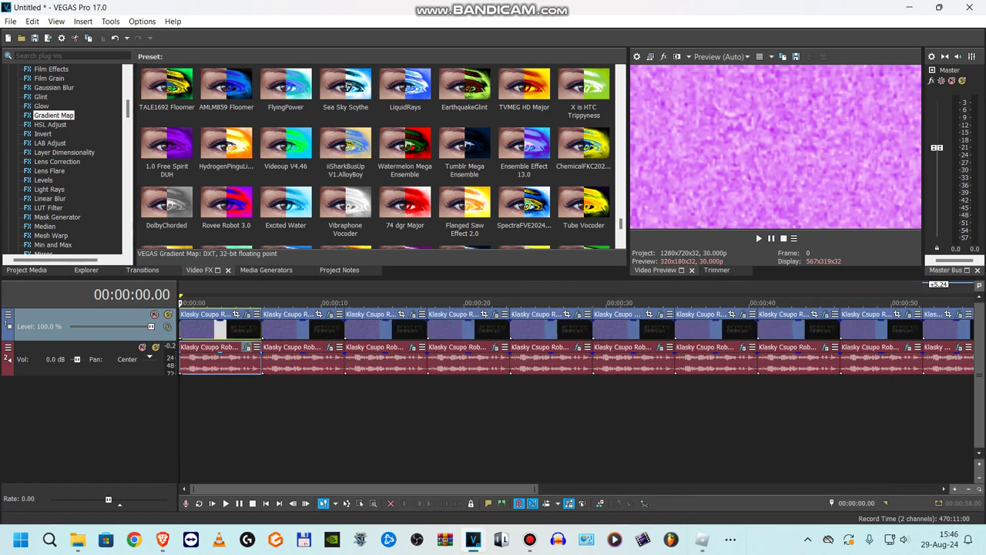
{"action": "left_click", "coordinate": [246, 346]}
{"action": "left_click", "coordinate": [125, 41]}
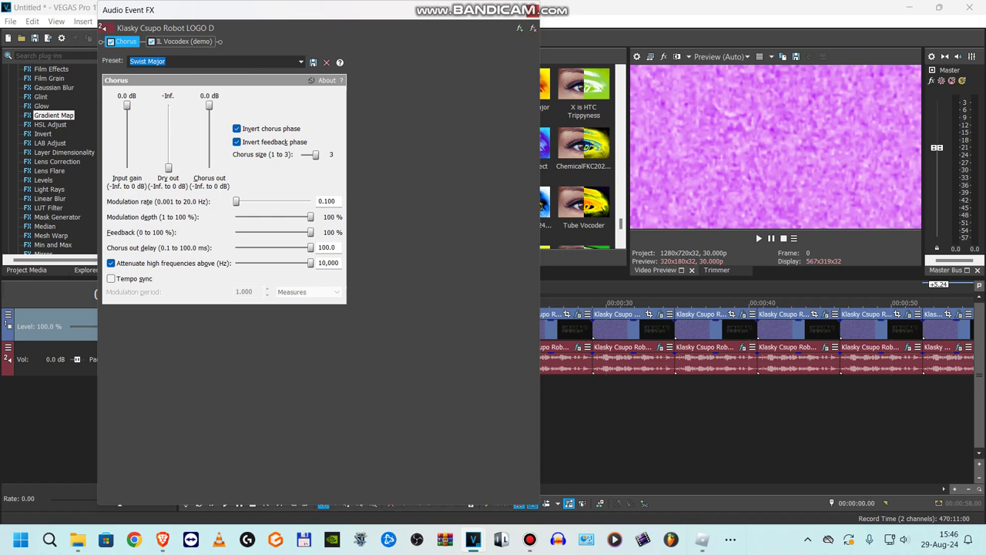
{"action": "left_click", "coordinate": [183, 41]}
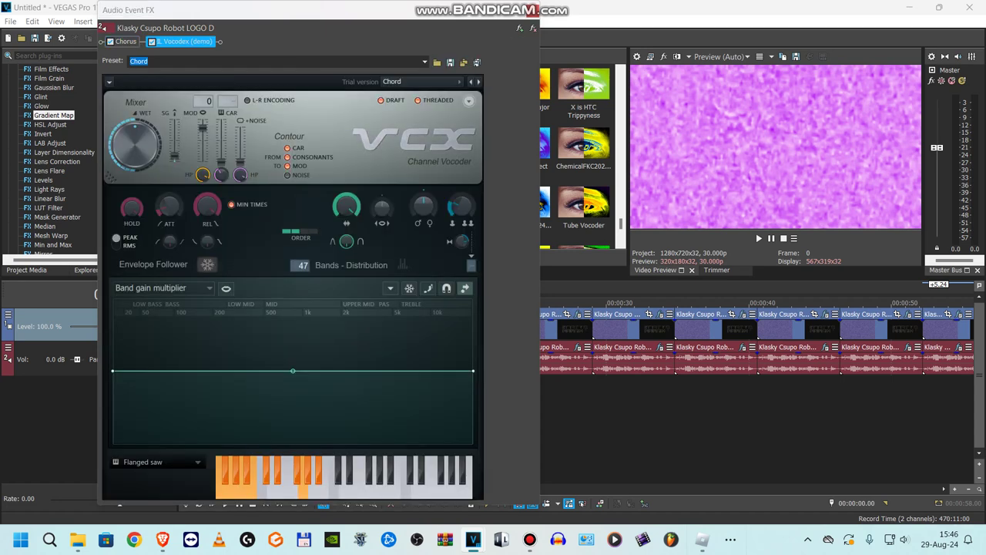
{"action": "left_click", "coordinate": [533, 10]}
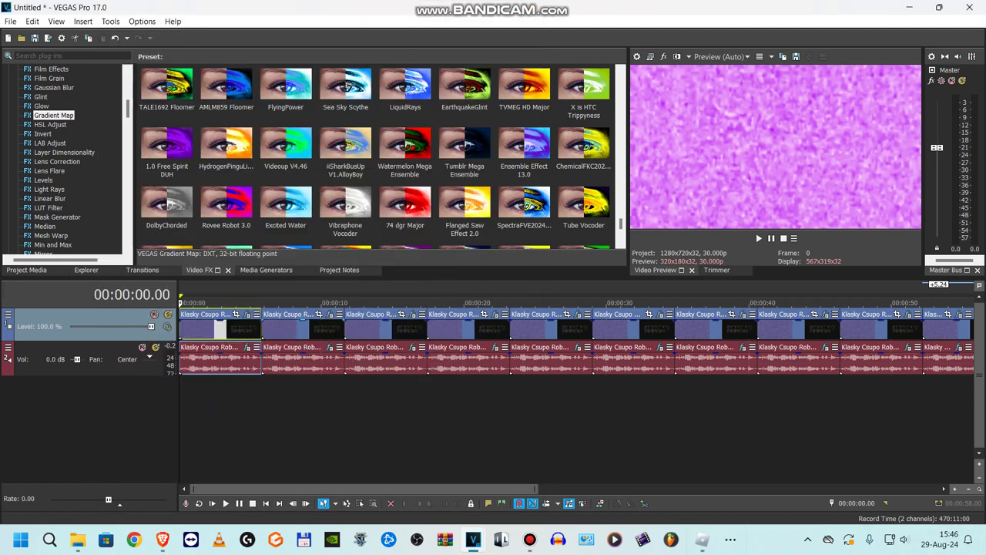
- Show each colour stop of the second video clip's Gradient Map and the Vocodex settings of its audio clip
{"action": "left_click", "coordinate": [330, 315]}
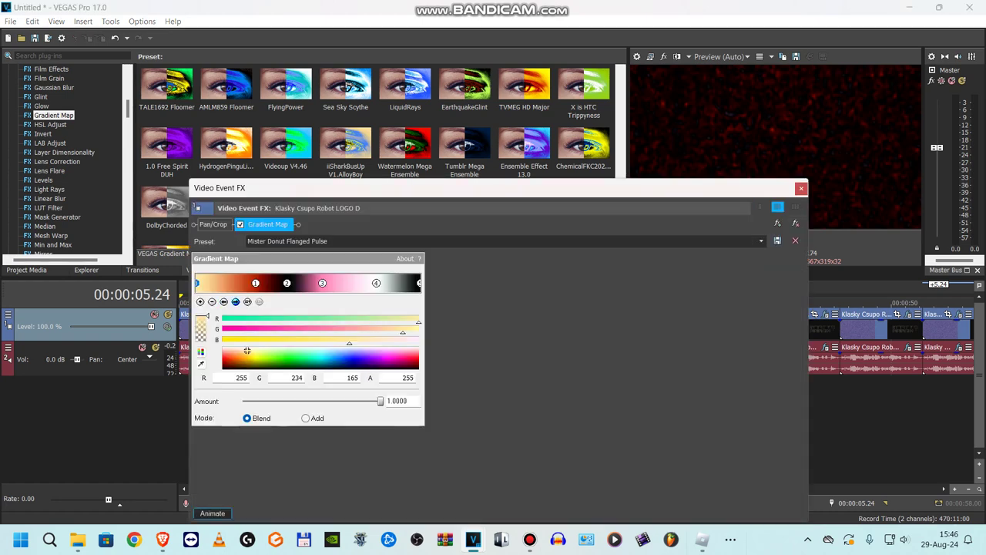
{"action": "left_click", "coordinate": [247, 302]}
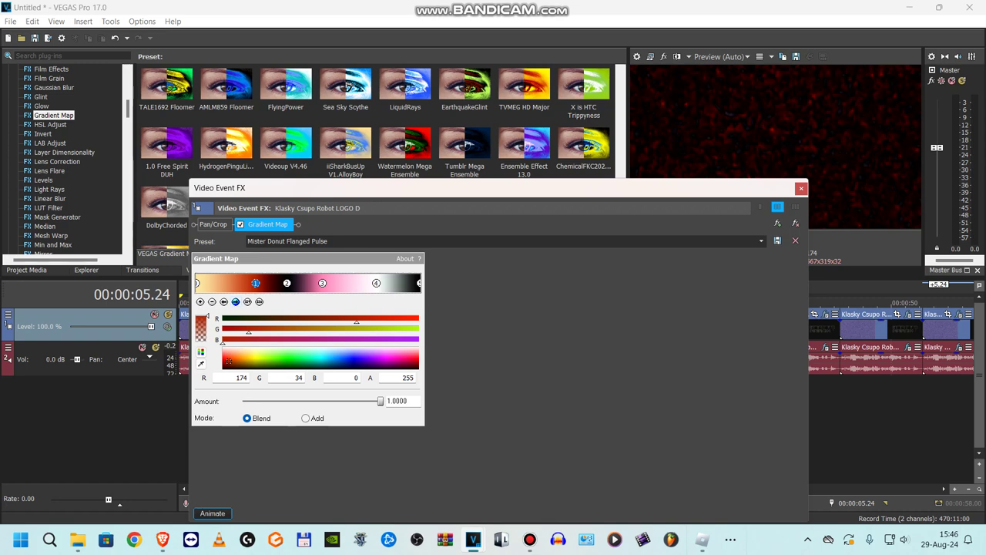
{"action": "left_click", "coordinate": [247, 301]}
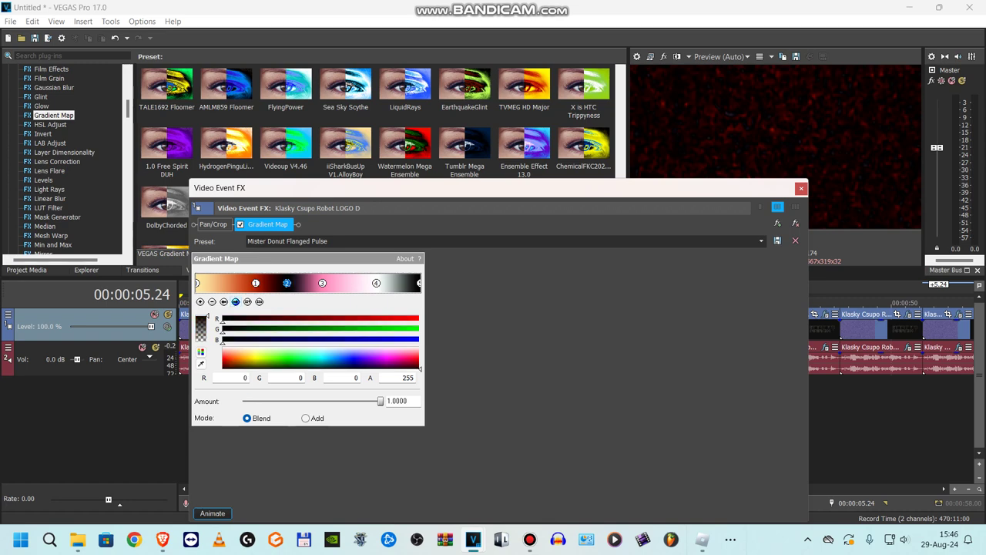
{"action": "left_click", "coordinate": [235, 301]}
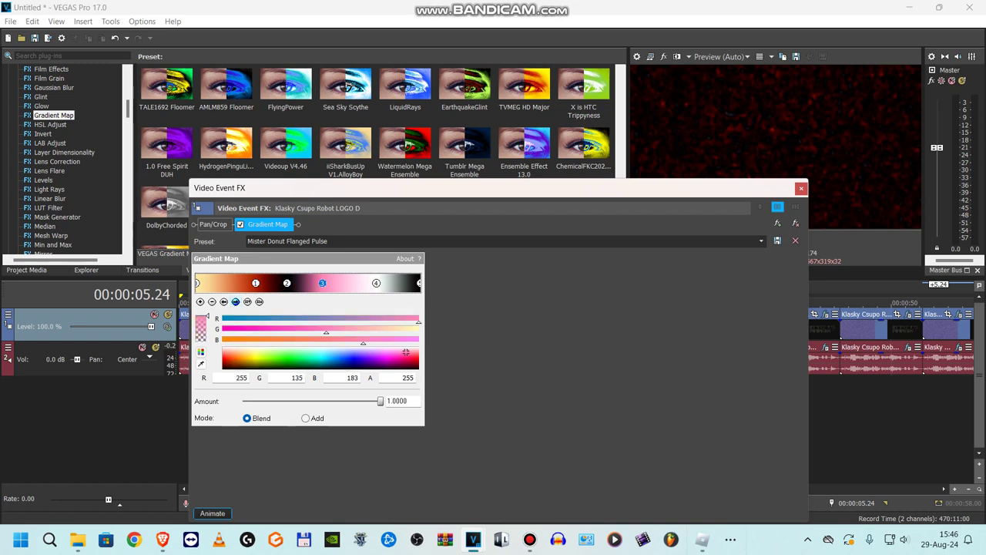
{"action": "left_click", "coordinate": [236, 301]}
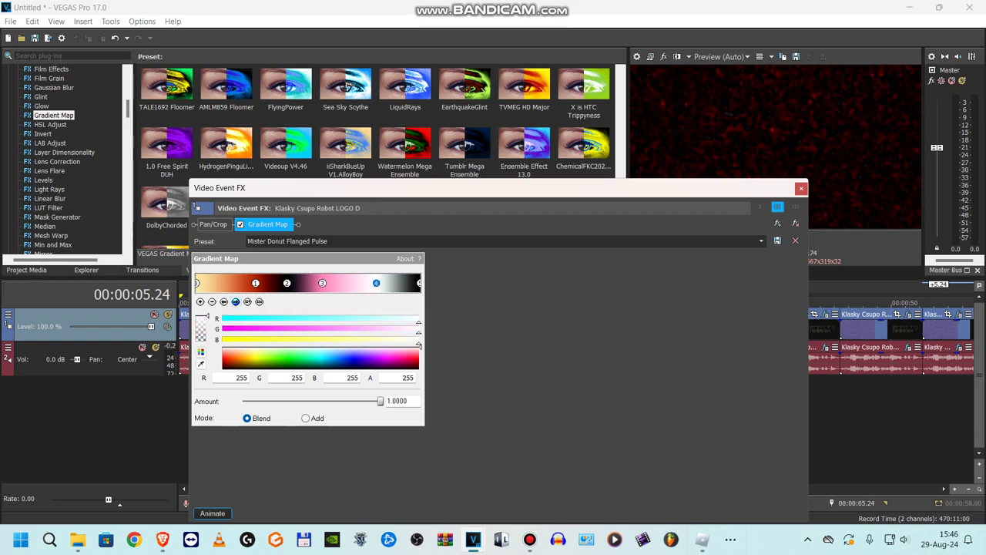
{"action": "left_click", "coordinate": [236, 301]}
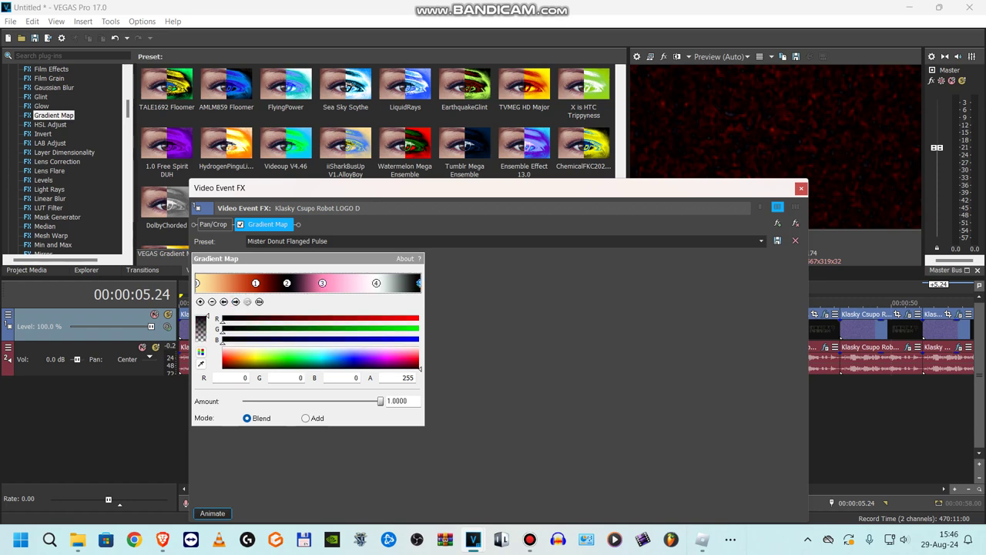
{"action": "left_click", "coordinate": [801, 188]}
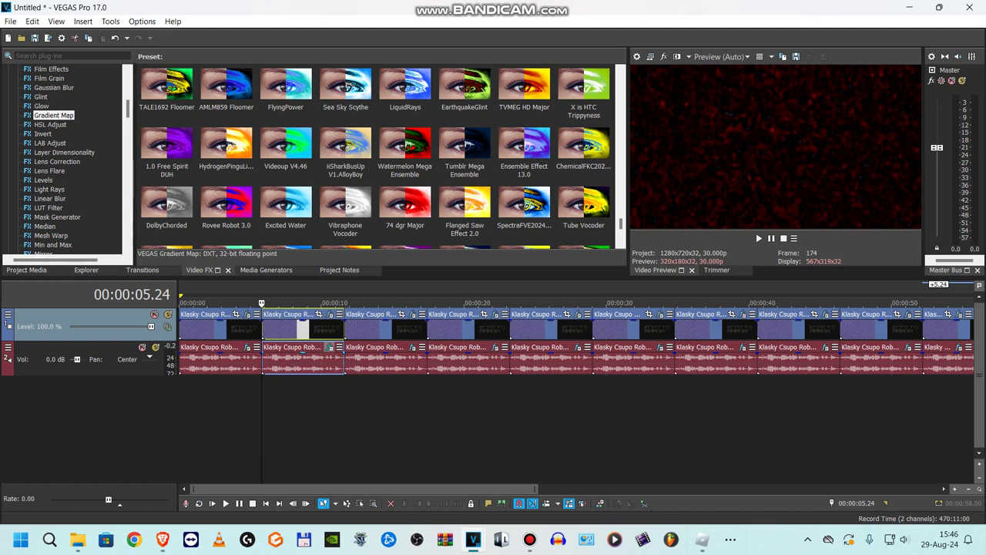
{"action": "left_click", "coordinate": [330, 347]}
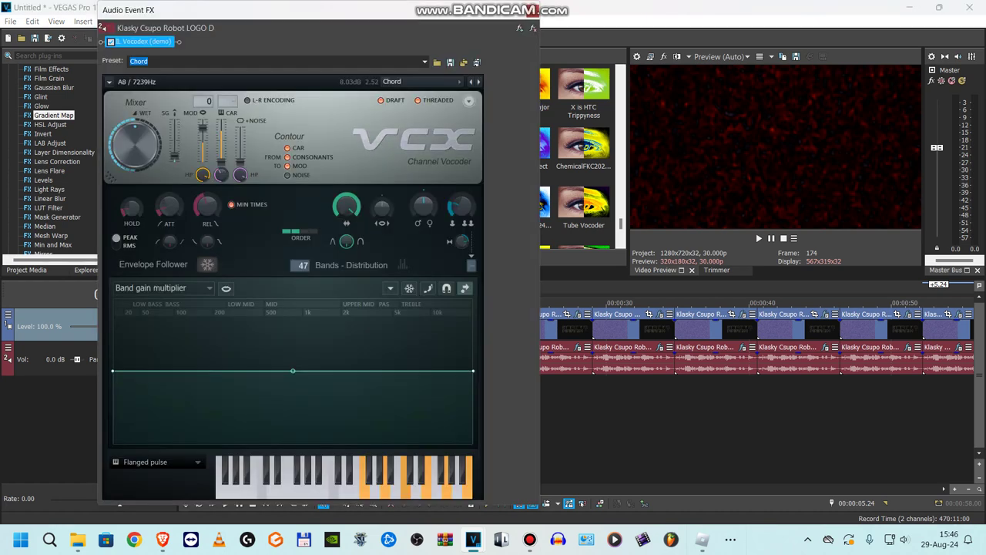
{"action": "left_click", "coordinate": [532, 10]}
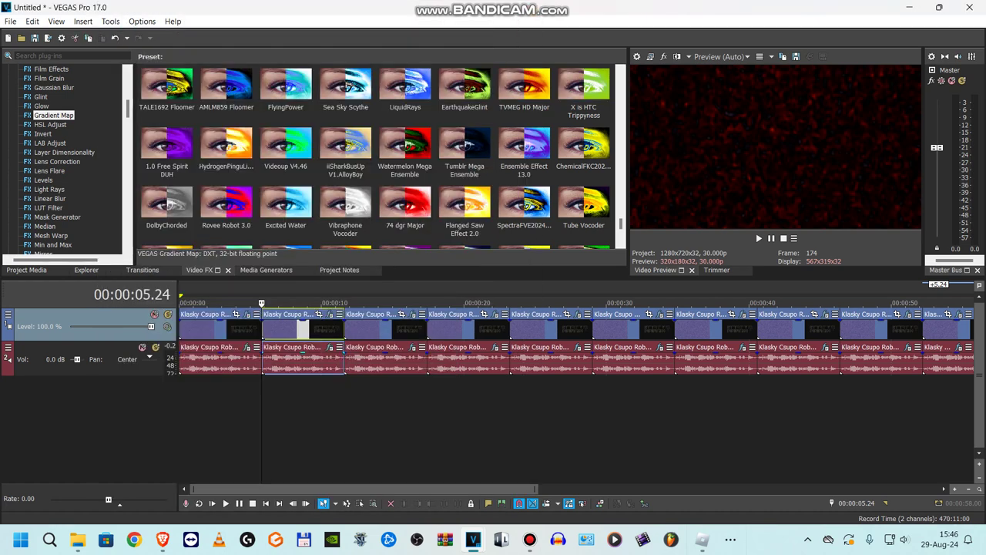
- Review the third video clip's Wave, NewBlue ME Active Camera, second Wave and Glow effect settings
{"action": "left_click", "coordinate": [413, 315]}
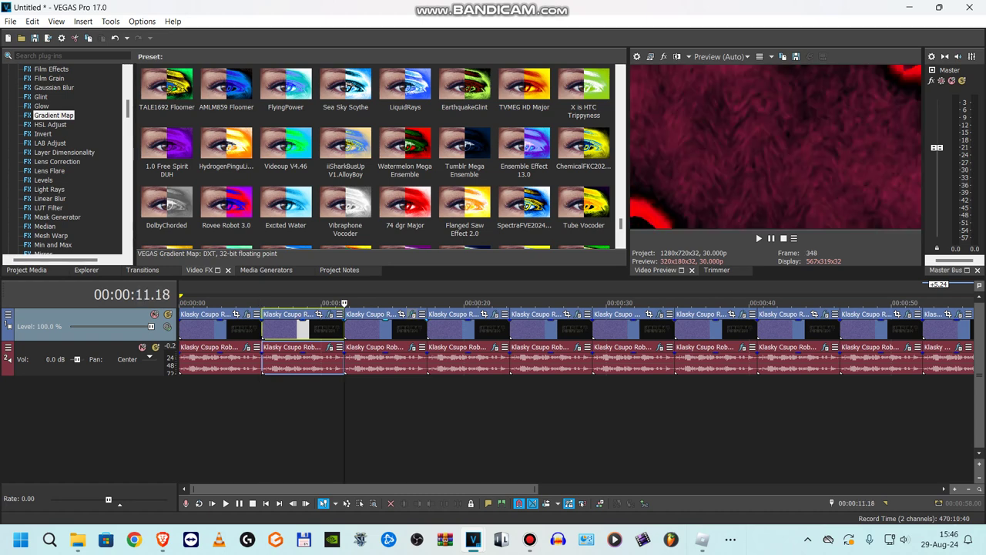
{"action": "left_click", "coordinate": [412, 314]}
{"action": "left_click", "coordinate": [255, 224]}
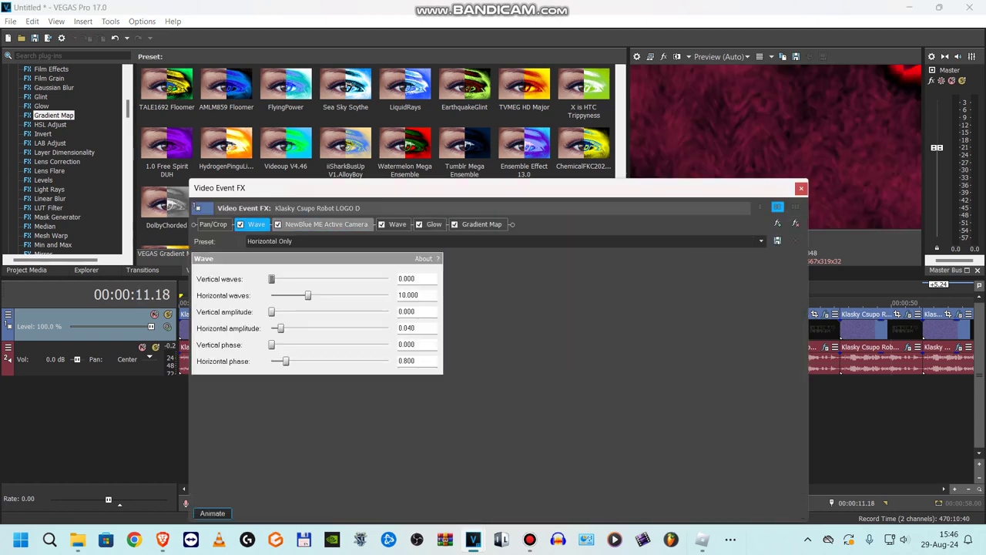
{"action": "left_click", "coordinate": [327, 224]}
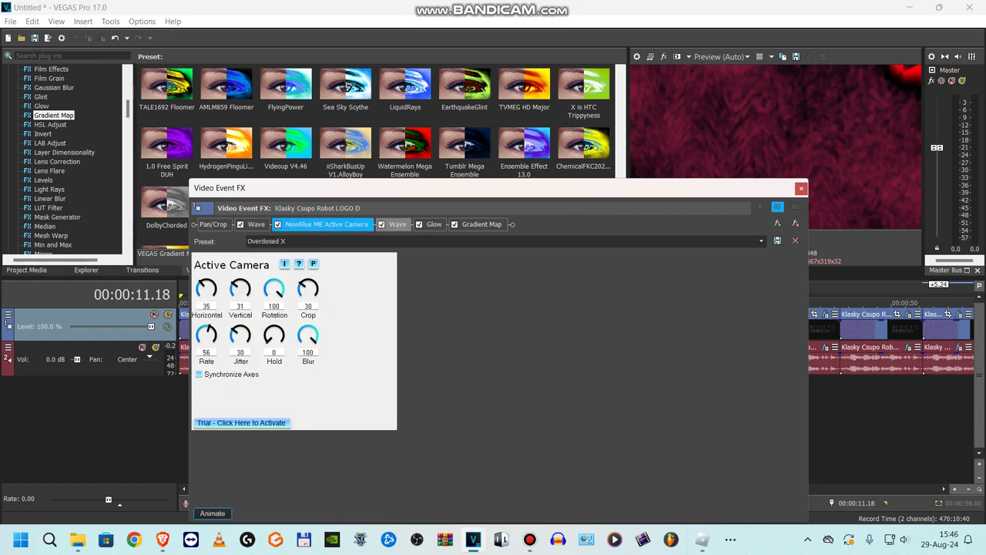
{"action": "left_click", "coordinate": [398, 224]}
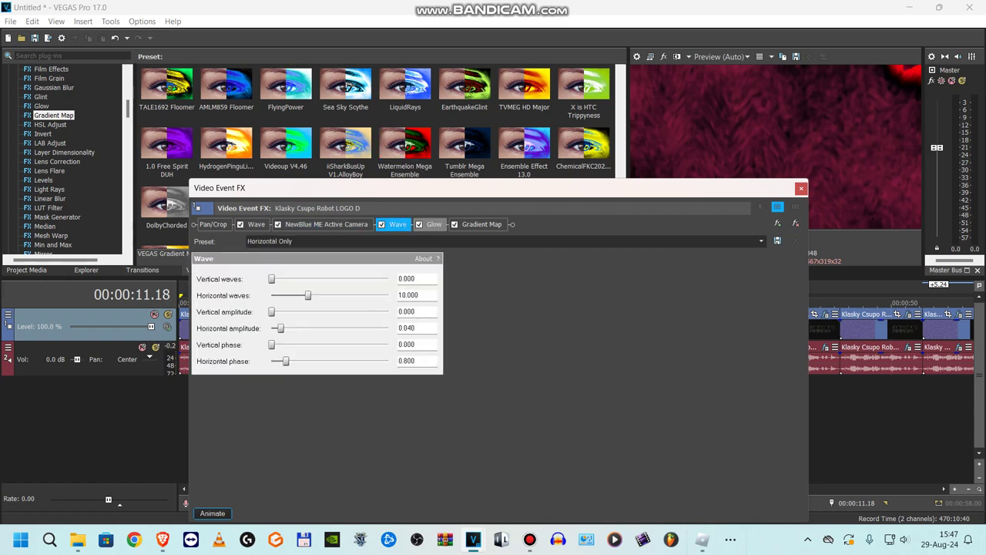
{"action": "left_click", "coordinate": [434, 224]}
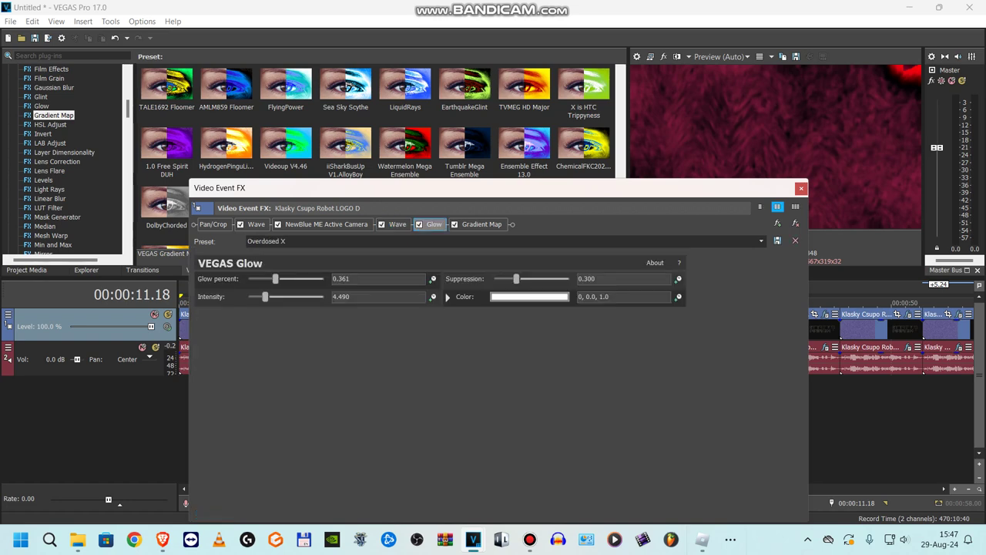
- Show each colour stop of the third video clip's Gradient Map, from first to last, and close its effects
{"action": "left_click", "coordinate": [482, 224]}
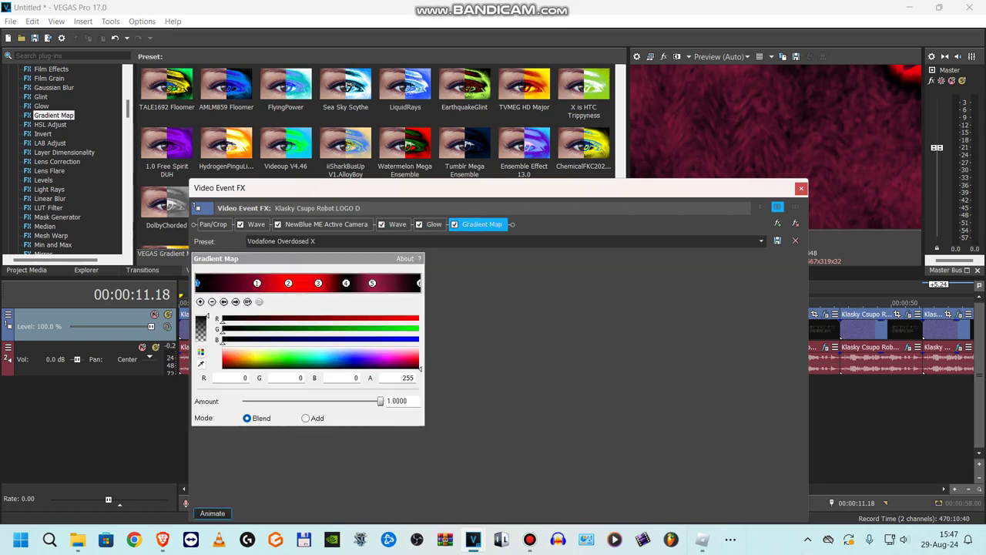
{"action": "left_click", "coordinate": [236, 302]}
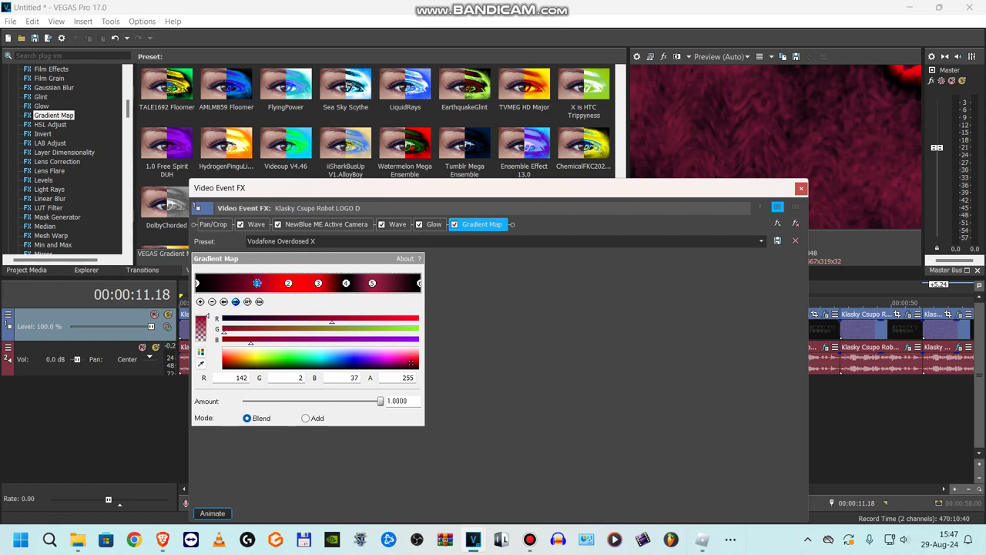
{"action": "left_click", "coordinate": [288, 282]}
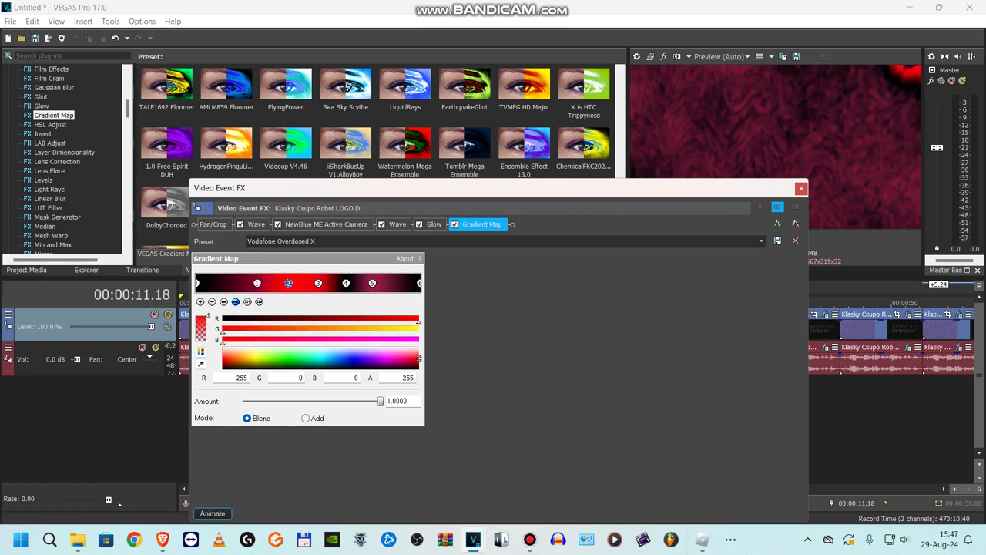
{"action": "left_click", "coordinate": [318, 283]}
{"action": "left_click", "coordinate": [346, 283]}
{"action": "left_click", "coordinate": [372, 283]}
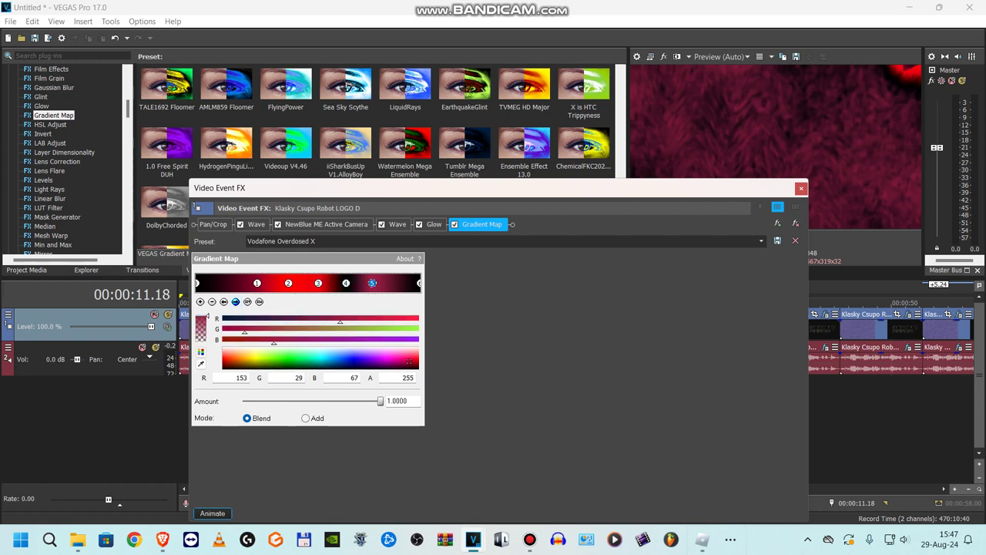
{"action": "left_click", "coordinate": [419, 283]}
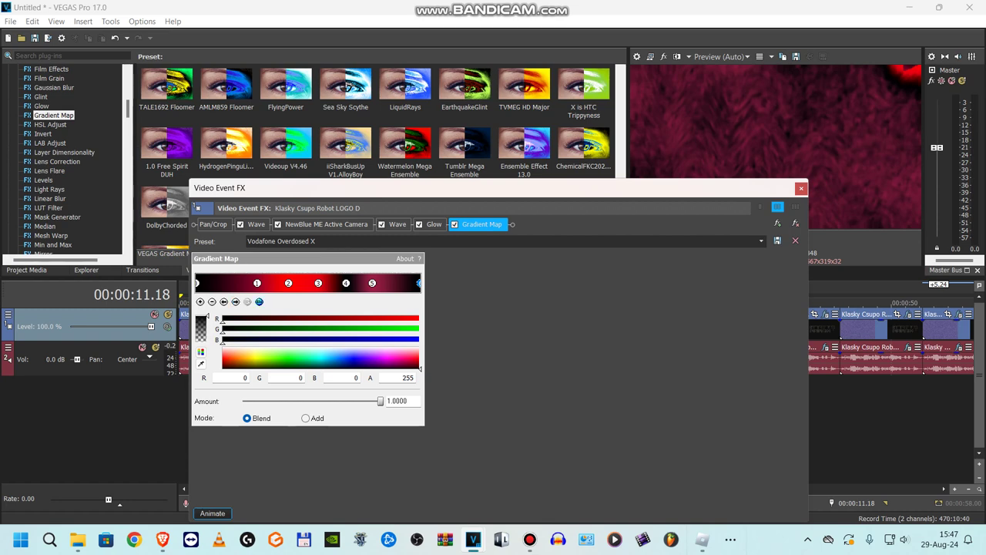
{"action": "left_click", "coordinate": [801, 189]}
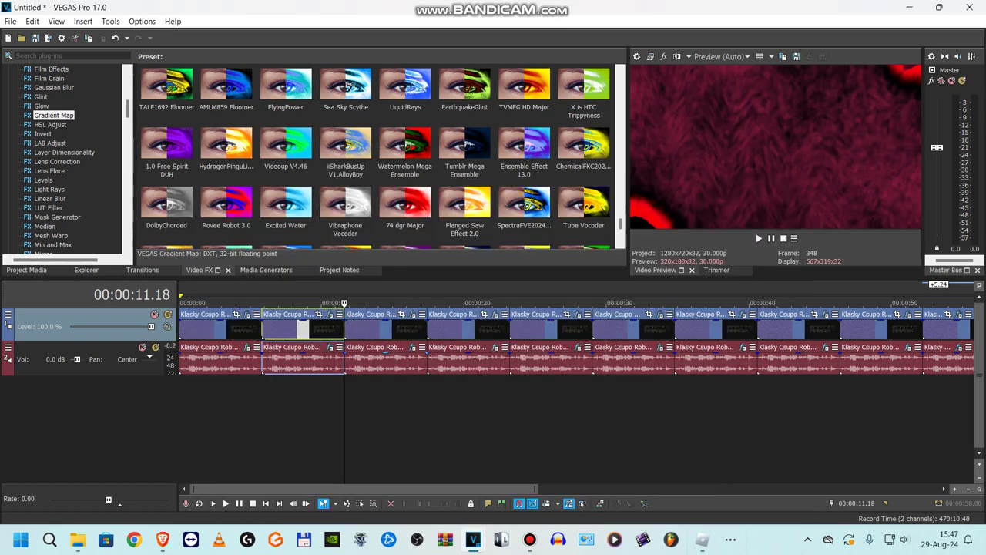
- Review the Resonant Filter and Vocodex settings in the third audio clip's effect chain
{"action": "left_click", "coordinate": [413, 346]}
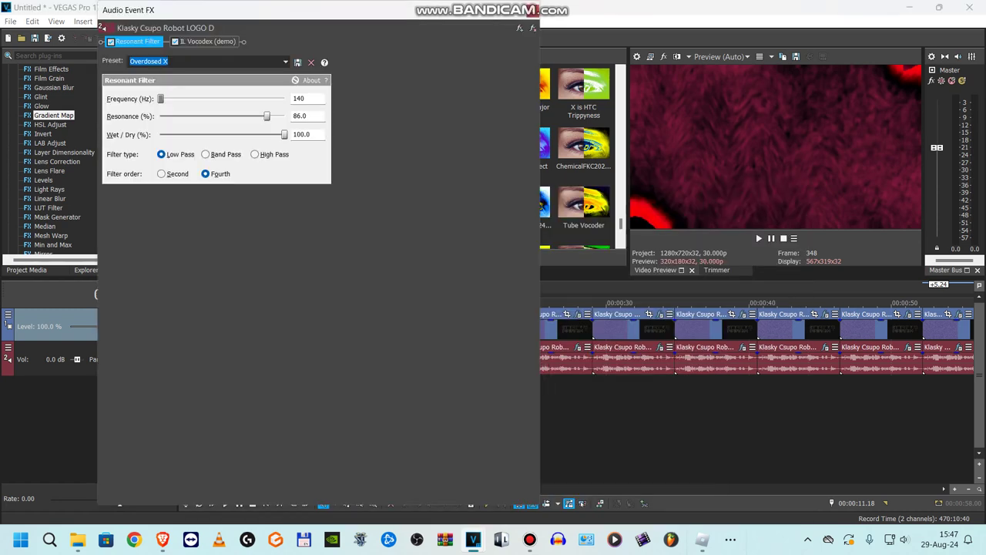
{"action": "left_click", "coordinate": [206, 41]}
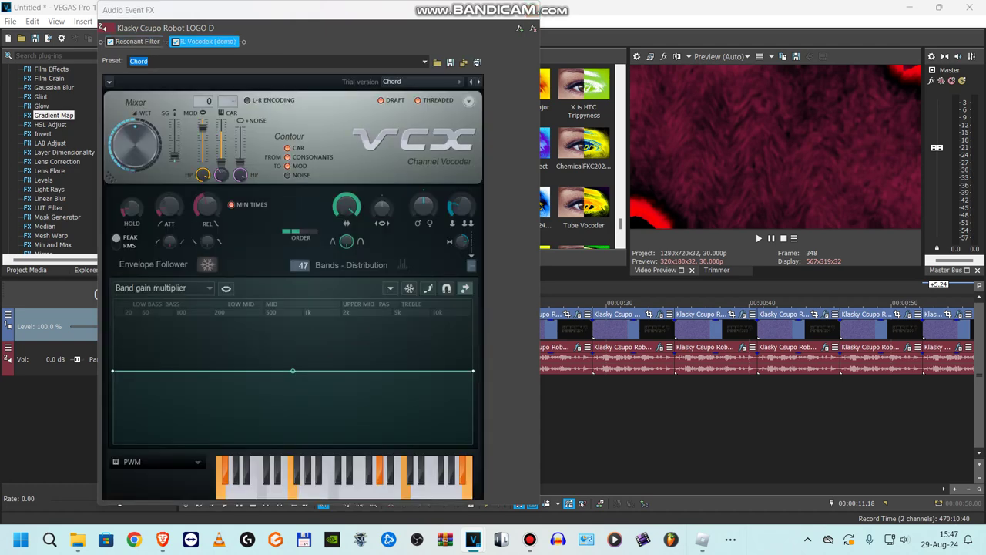
{"action": "left_click", "coordinate": [532, 10]}
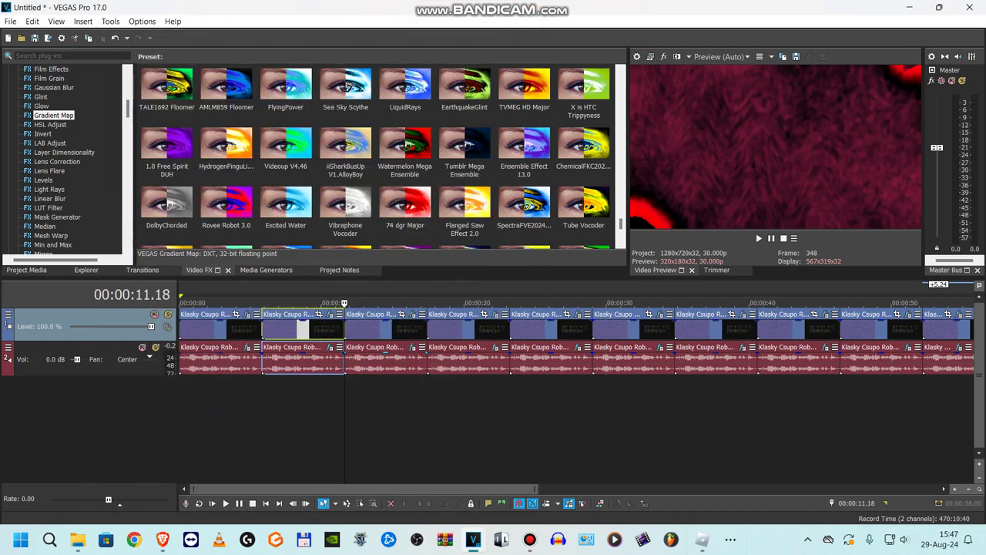
- Review the Glint and NewBlue ME Earthquake settings in the fourth video clip's effect chain
{"action": "left_click", "coordinate": [431, 329]}
{"action": "left_click", "coordinate": [496, 314]}
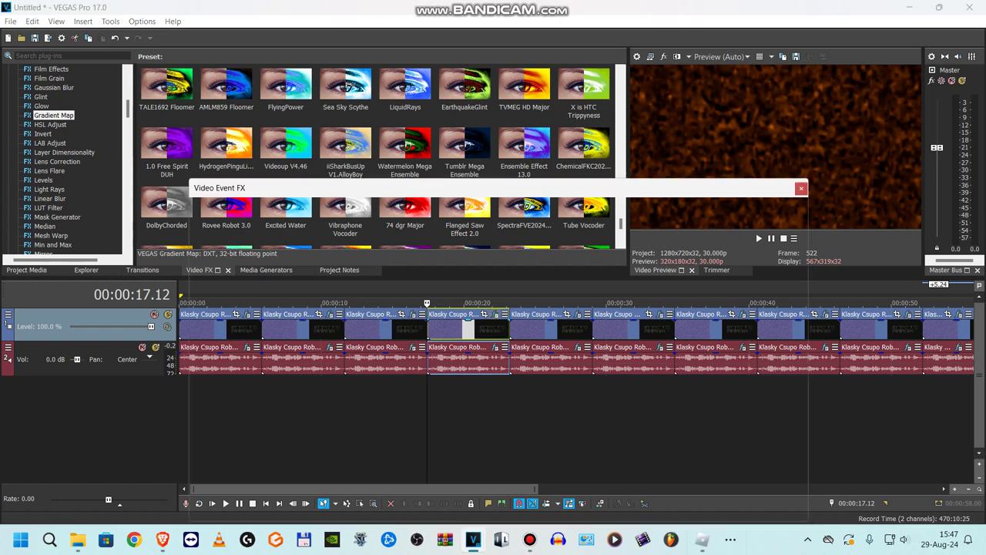
{"action": "left_click", "coordinate": [254, 224]}
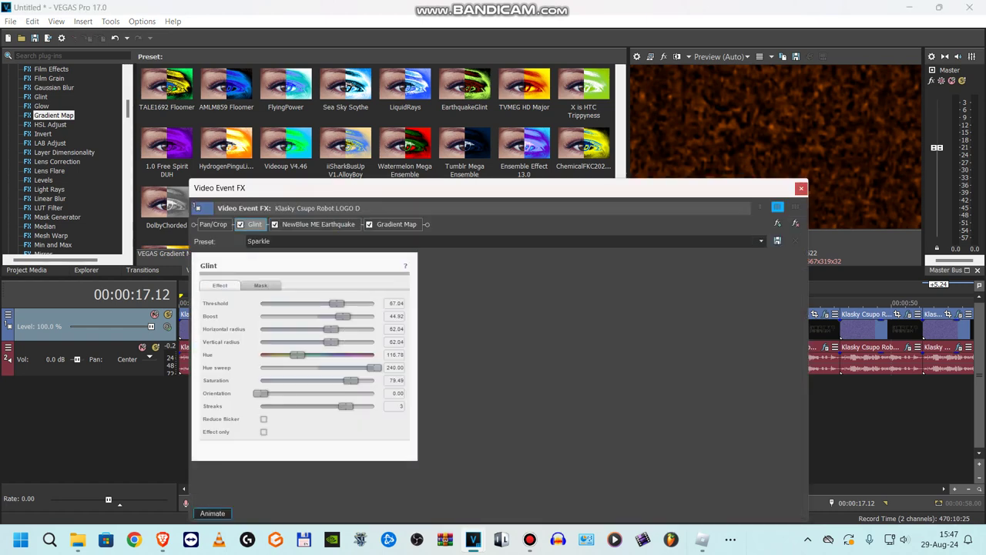
{"action": "left_click", "coordinate": [319, 224]}
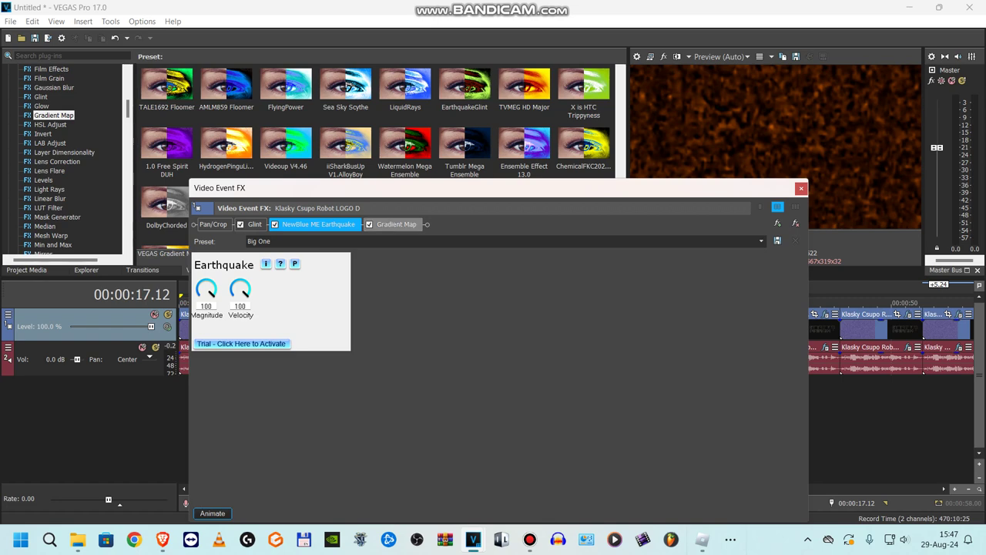
- Show each colour stop of the fourth video clip's Gradient Map, from first to last, and close its effects
{"action": "left_click", "coordinate": [396, 224]}
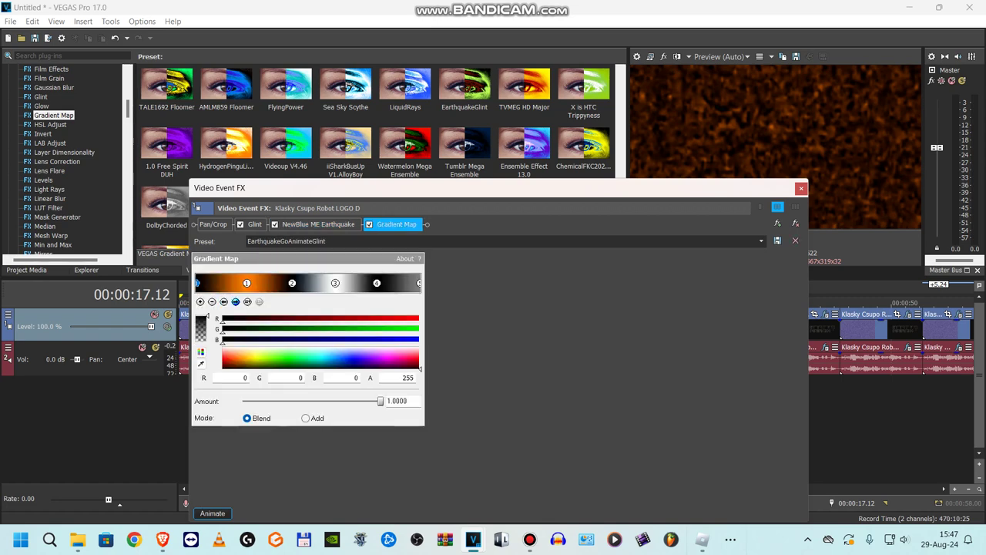
{"action": "left_click", "coordinate": [246, 283]}
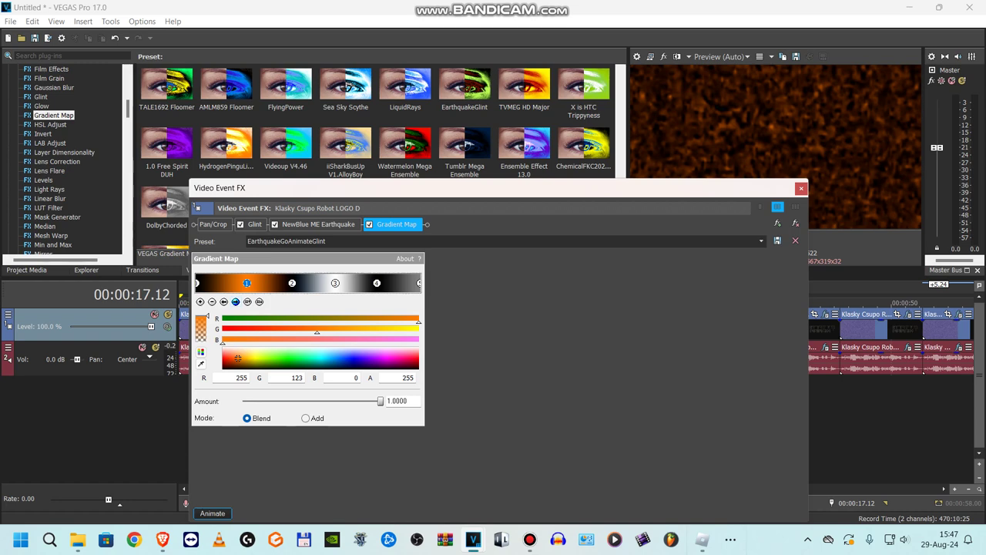
{"action": "left_click", "coordinate": [292, 283]}
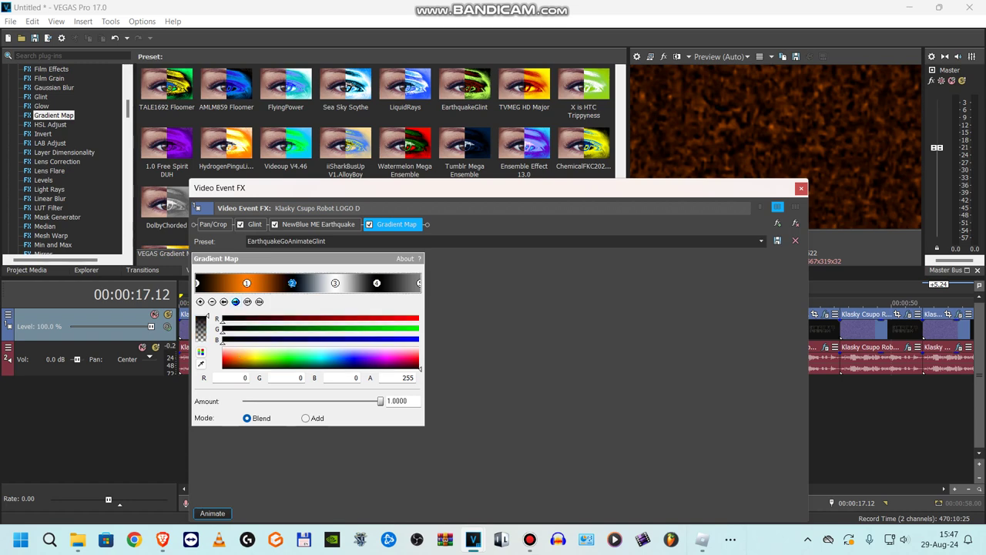
{"action": "left_click", "coordinate": [236, 301]}
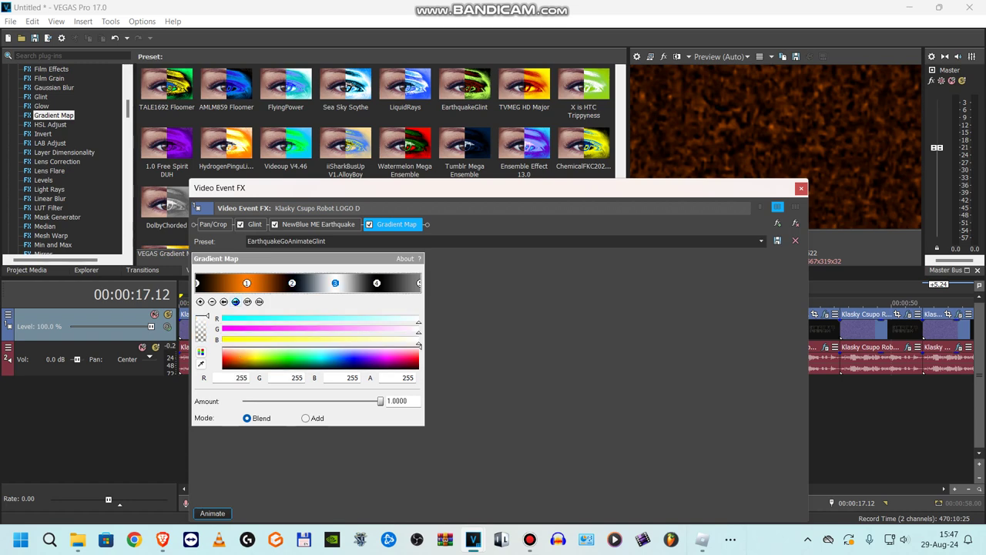
{"action": "left_click", "coordinate": [377, 282]}
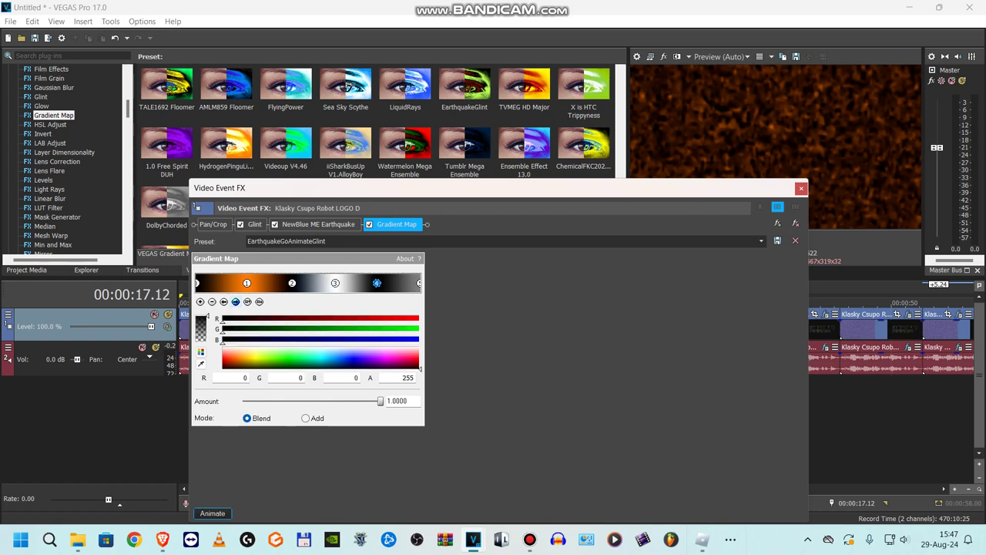
{"action": "left_click", "coordinate": [236, 301]}
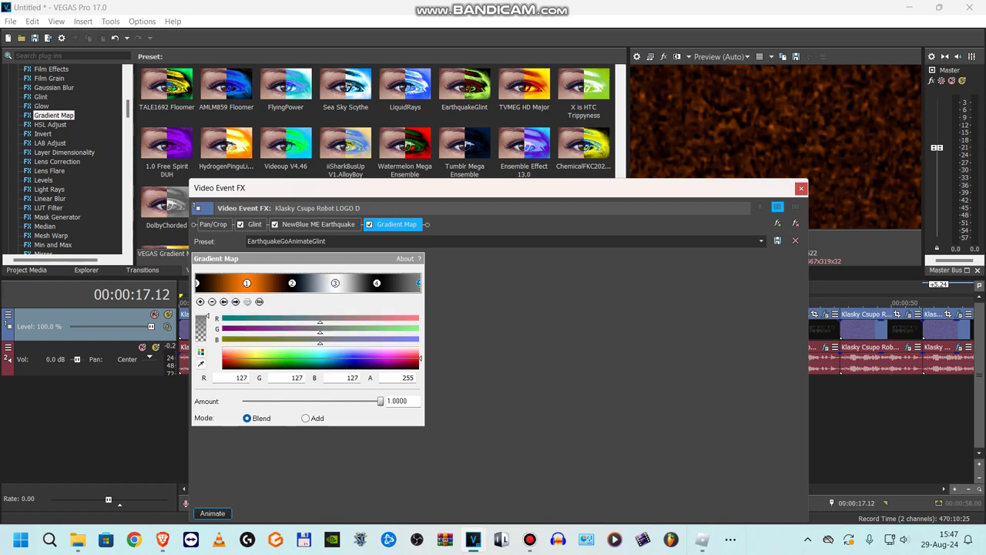
{"action": "left_click", "coordinate": [801, 188]}
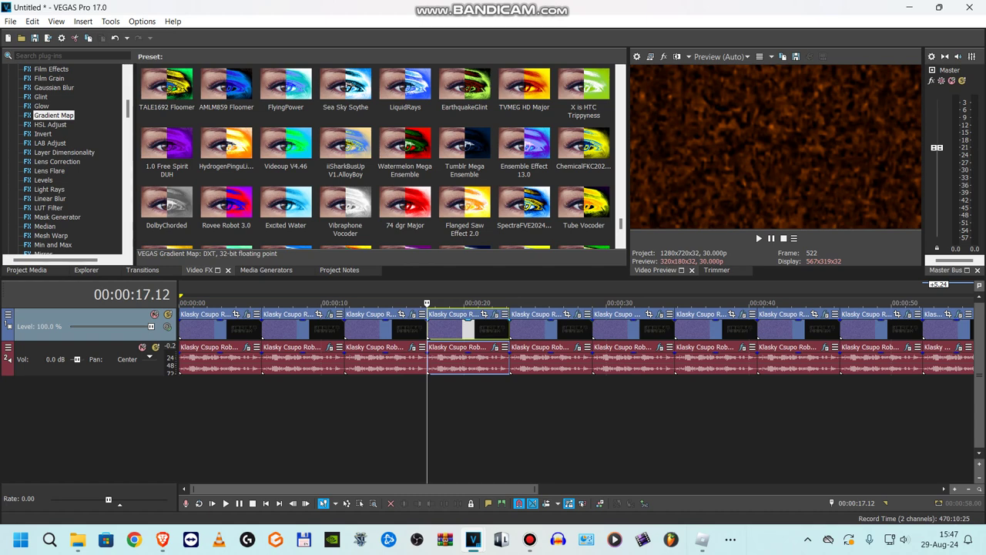
- Review the tb_grumblebum, Bitcrusher and Vocodex settings in the fourth audio clip's effect chain, and close it
{"action": "left_click", "coordinate": [494, 347]}
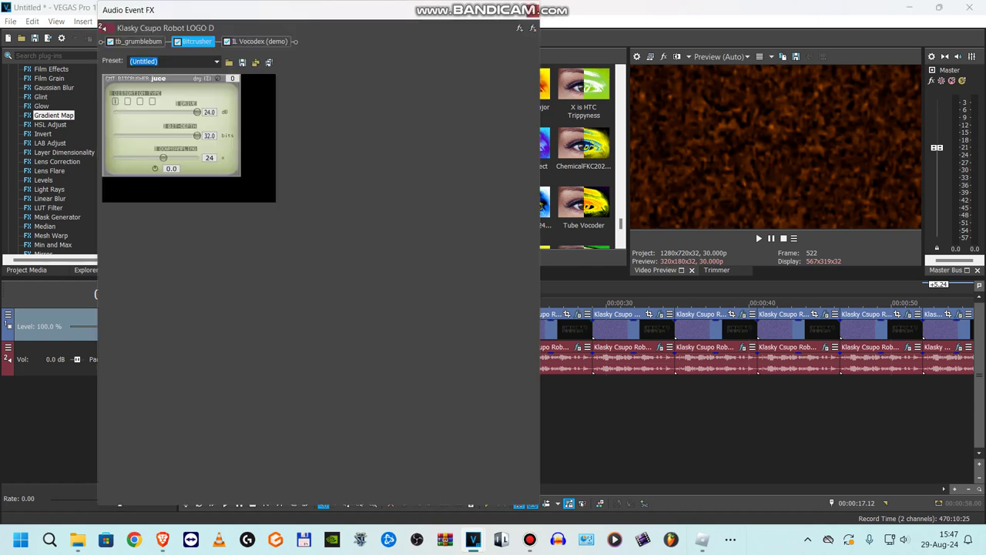
{"action": "left_click", "coordinate": [138, 42]}
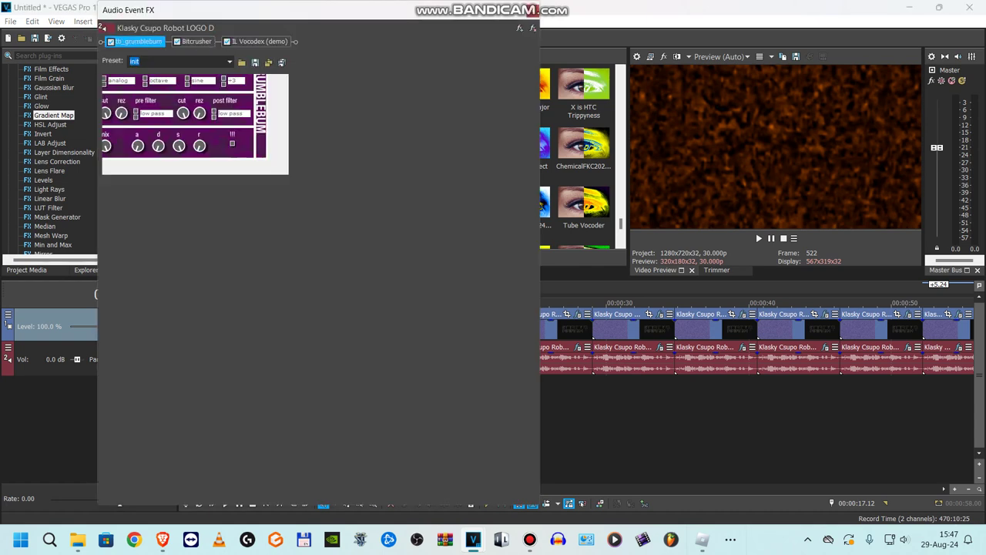
{"action": "left_click", "coordinate": [197, 42]}
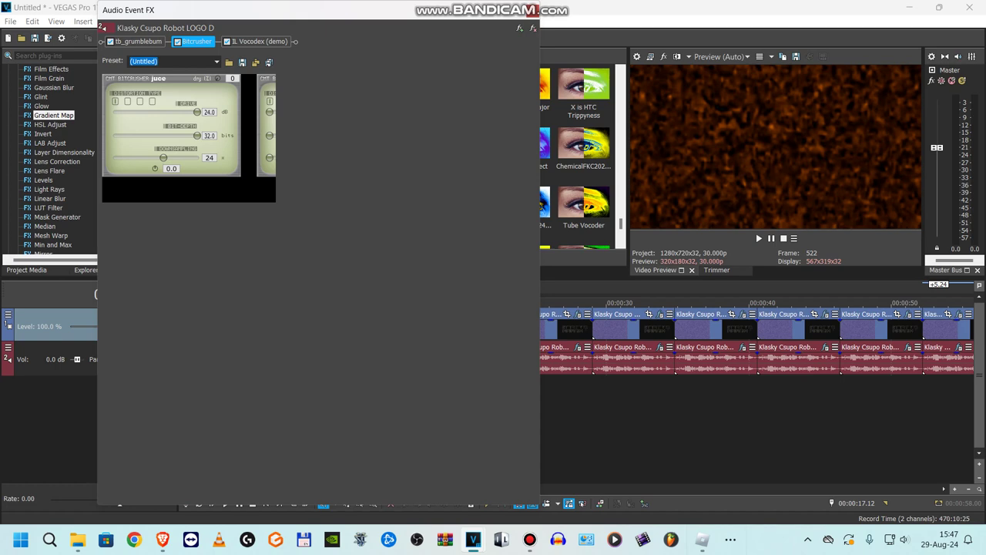
{"action": "left_click", "coordinate": [260, 42]}
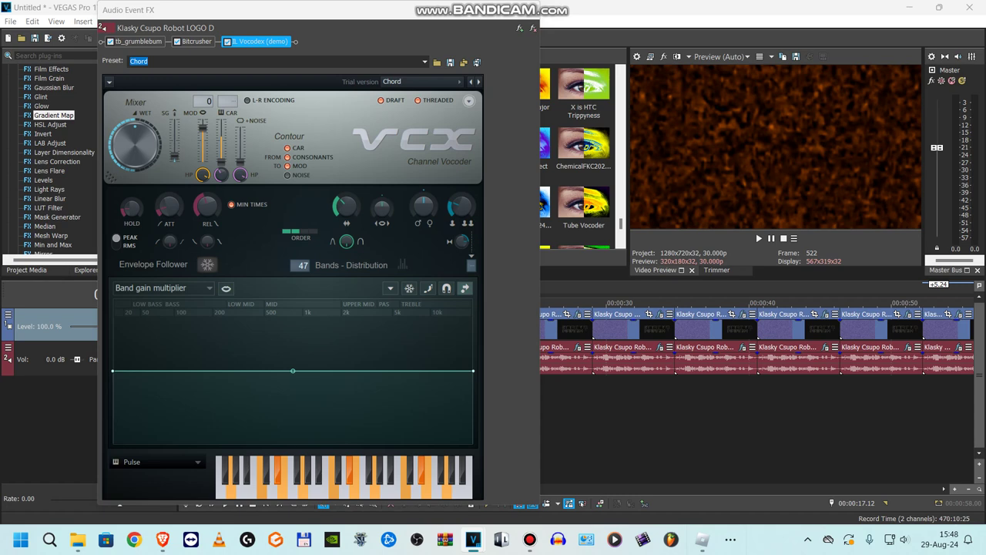
{"action": "left_click", "coordinate": [532, 11]}
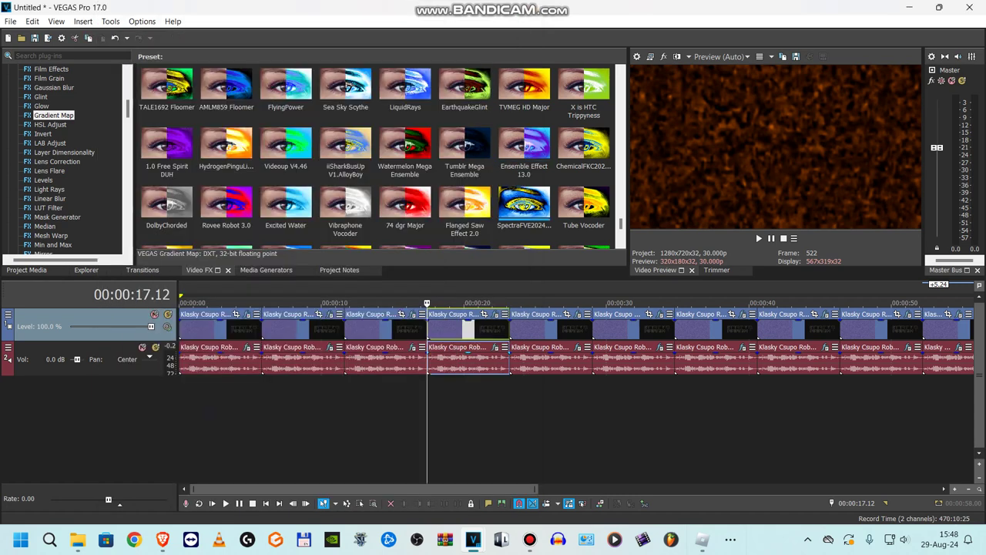
- Review the Pixelate, Light Rays and NewBlue ME Wiggle settings in the fifth video clip's effect chain
{"action": "left_click", "coordinate": [568, 314]}
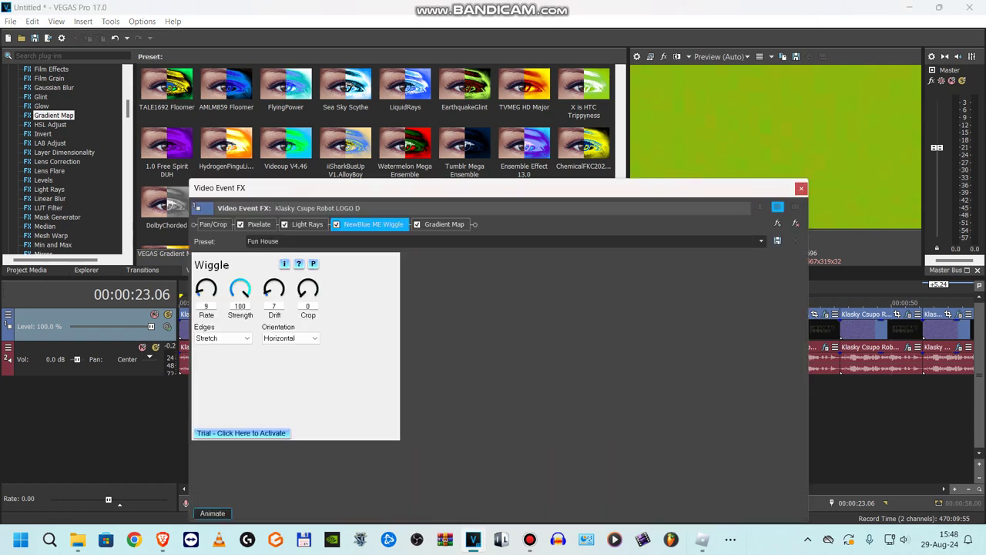
{"action": "left_click", "coordinate": [259, 224]}
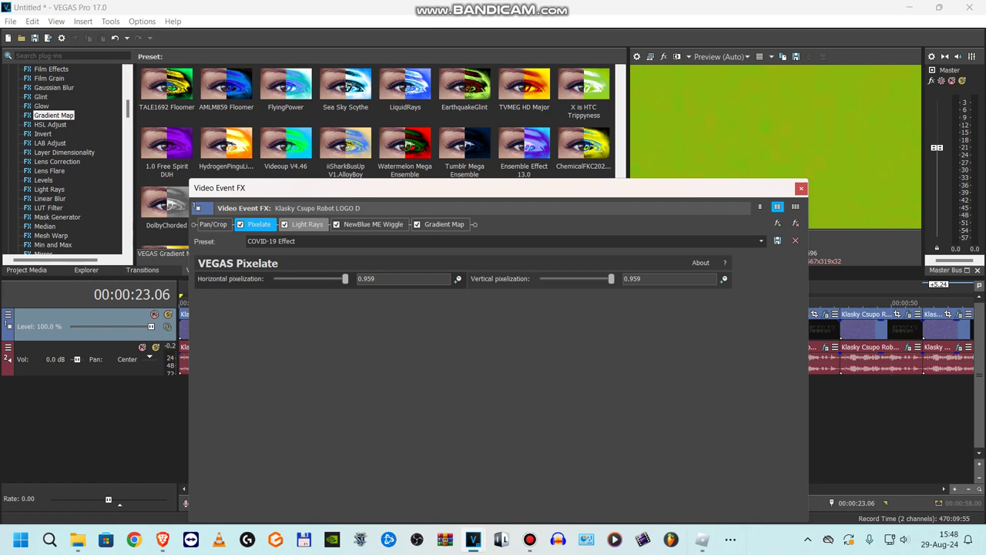
{"action": "left_click", "coordinate": [306, 224]}
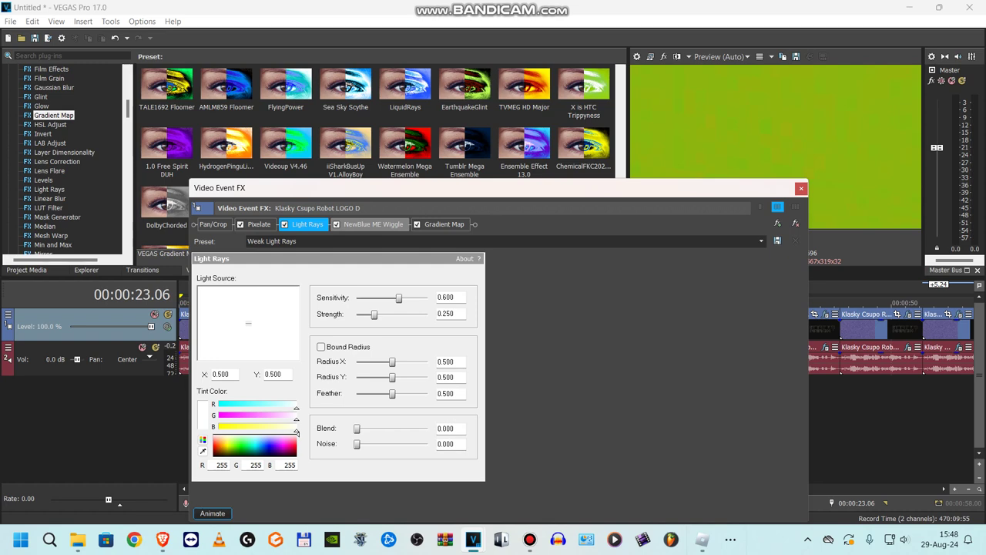
{"action": "left_click", "coordinate": [373, 224]}
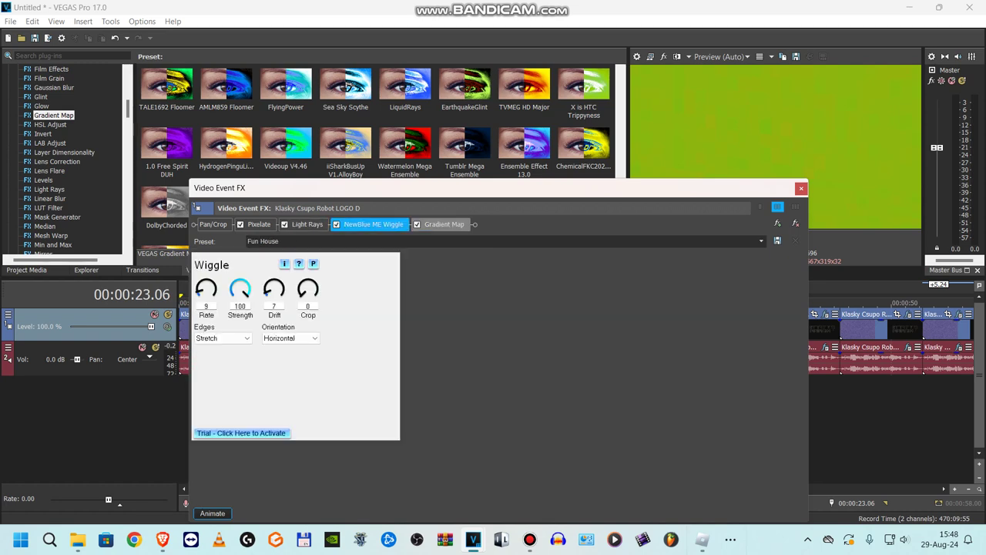
- Show each colour stop of the fifth video clip's Gradient Map, from first to last, and close its effects
{"action": "left_click", "coordinate": [444, 225]}
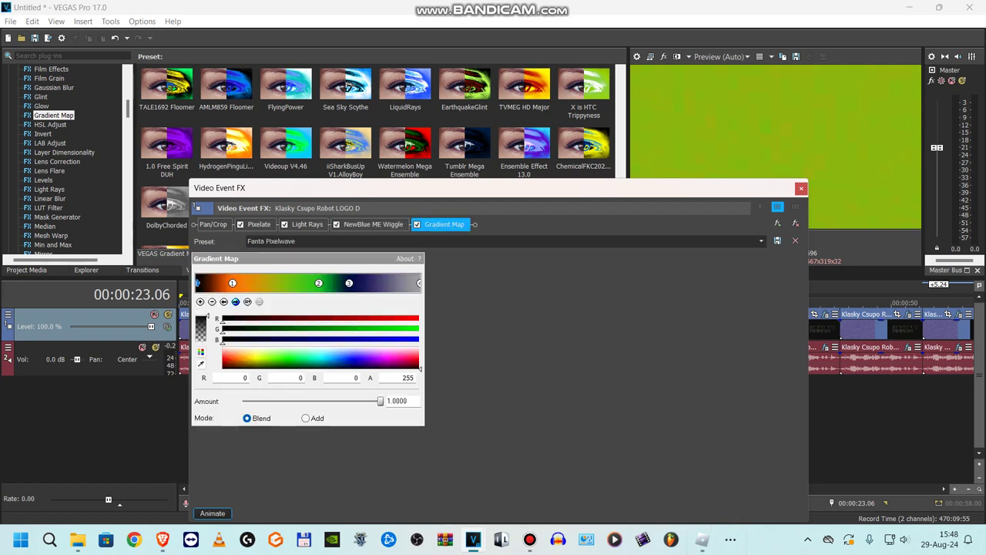
{"action": "left_click", "coordinate": [236, 302]}
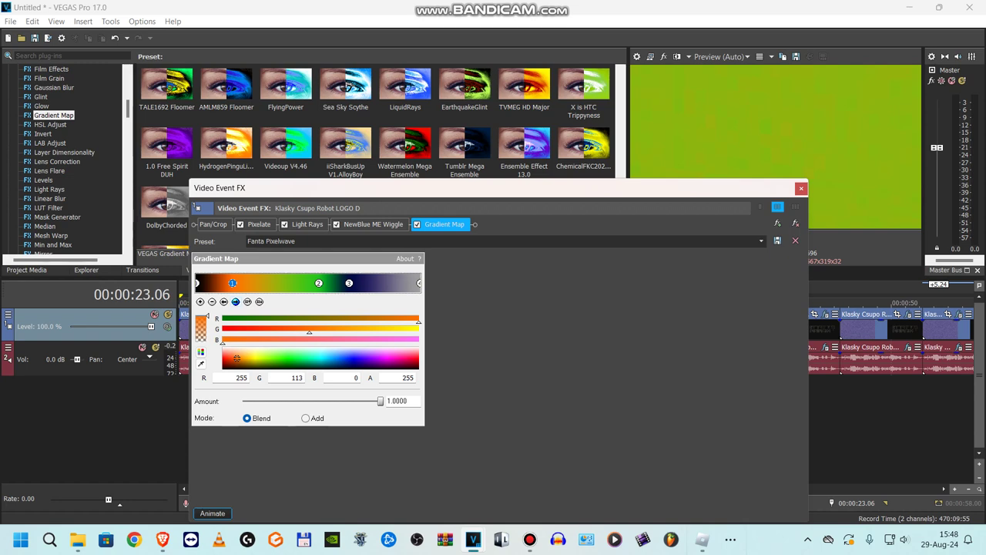
{"action": "left_click", "coordinate": [235, 301]}
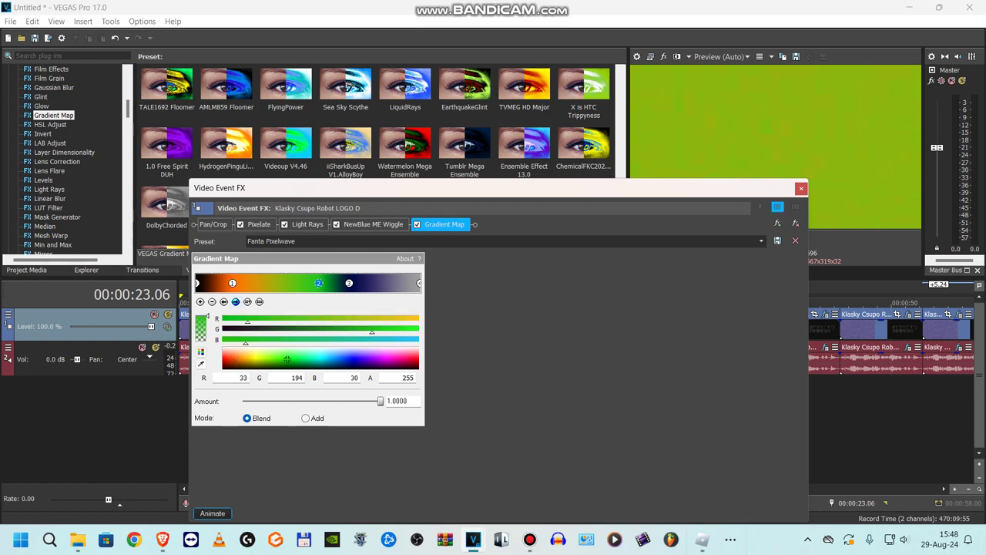
{"action": "left_click", "coordinate": [349, 282]}
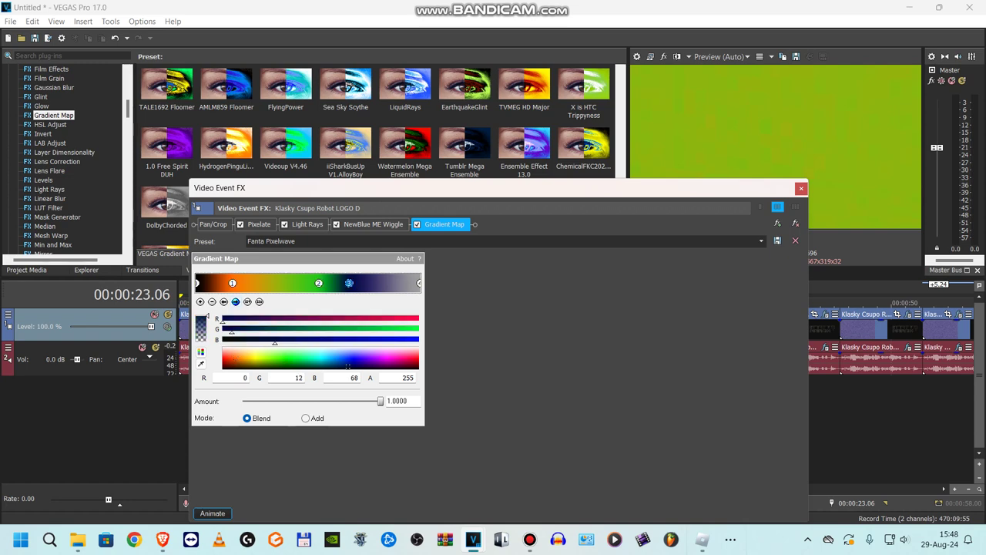
{"action": "left_click", "coordinate": [419, 283]}
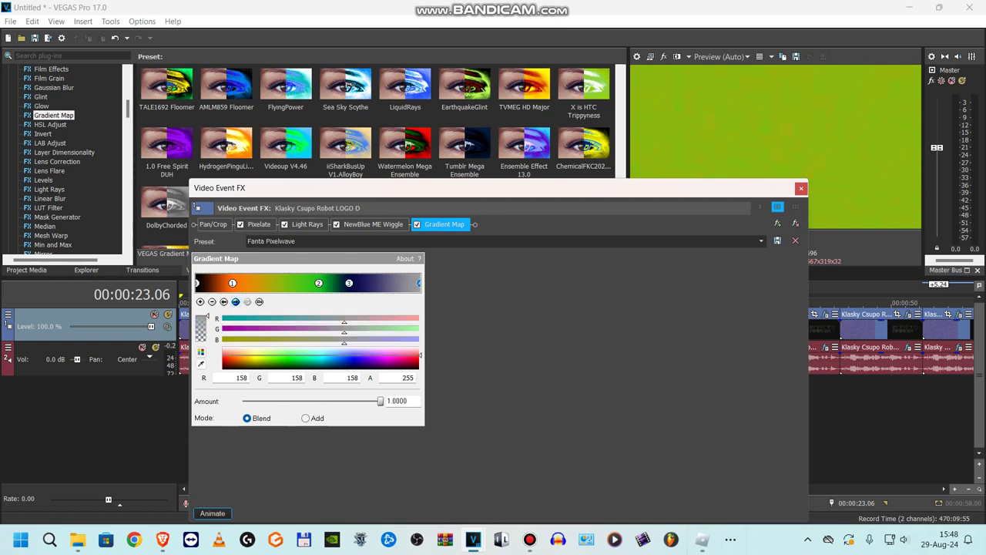
{"action": "left_click", "coordinate": [801, 188]}
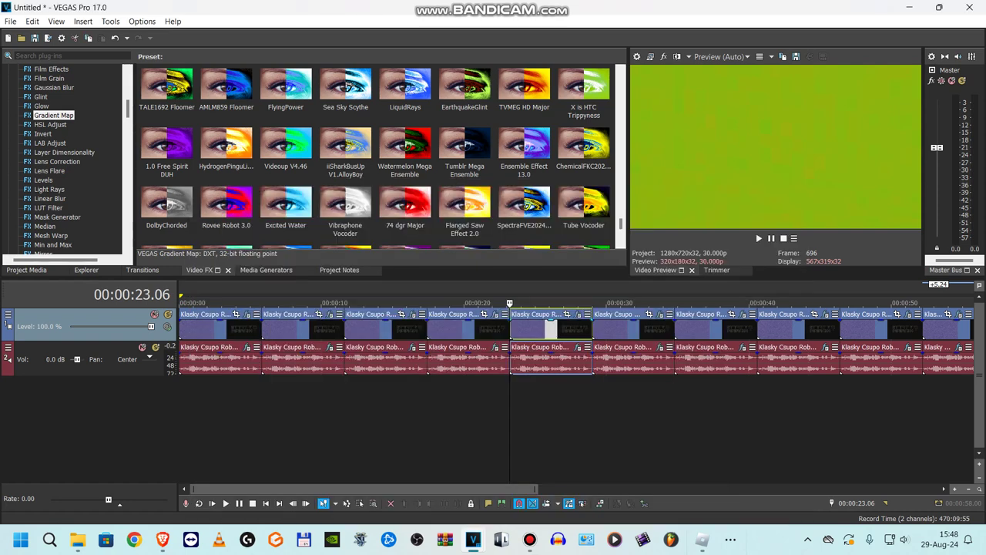
- Review the fifth audio clip's Amplitude Modulation, TAL Phaser, TAL BitCrusher and Vocodex settings, and close its effect chain
{"action": "left_click", "coordinate": [577, 347]}
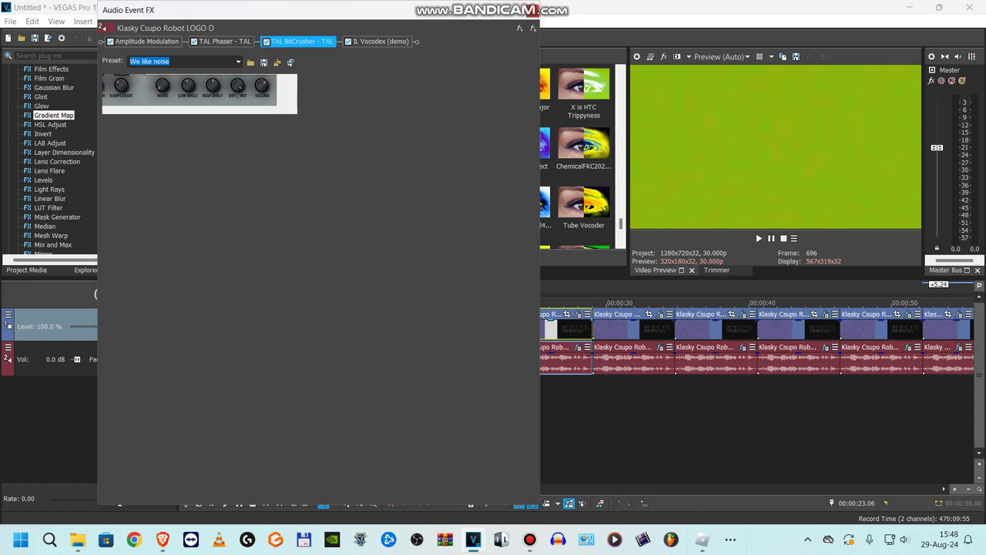
{"action": "left_click", "coordinate": [146, 42]}
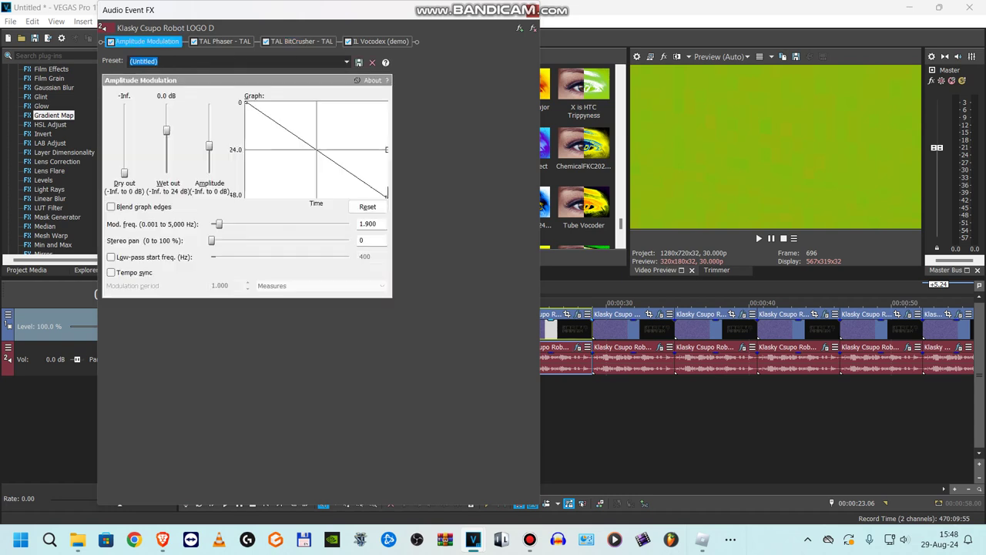
{"action": "left_click", "coordinate": [225, 42]}
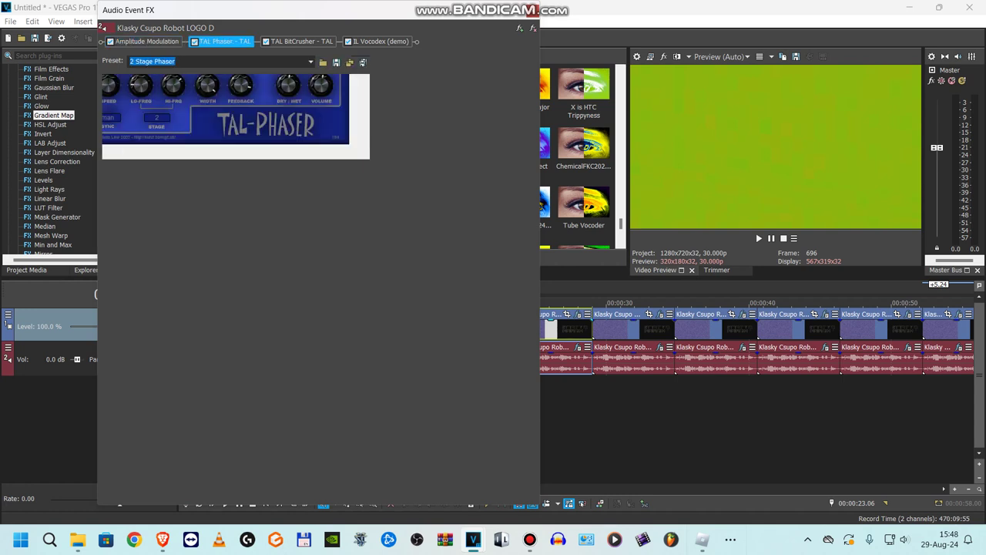
{"action": "left_click", "coordinate": [301, 42]}
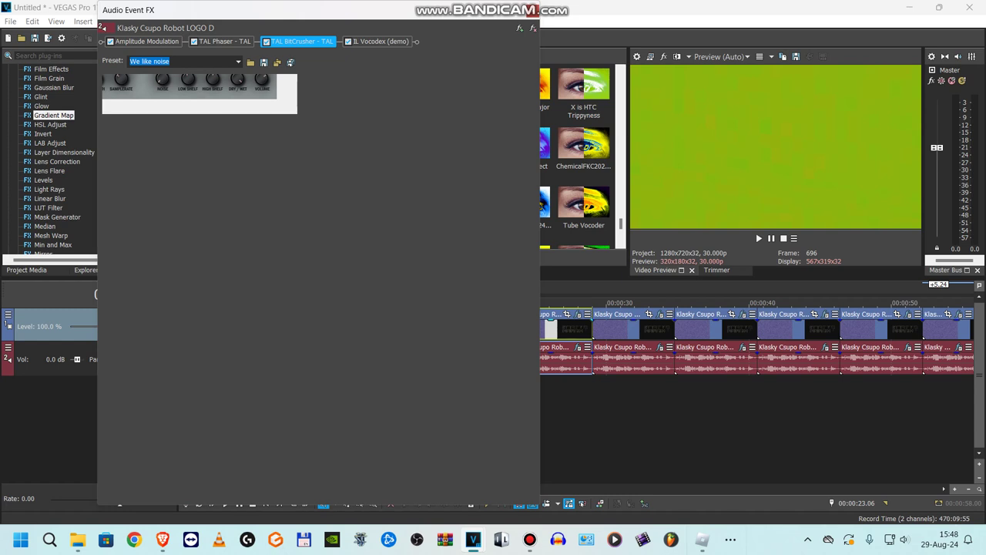
{"action": "left_click", "coordinate": [381, 42]}
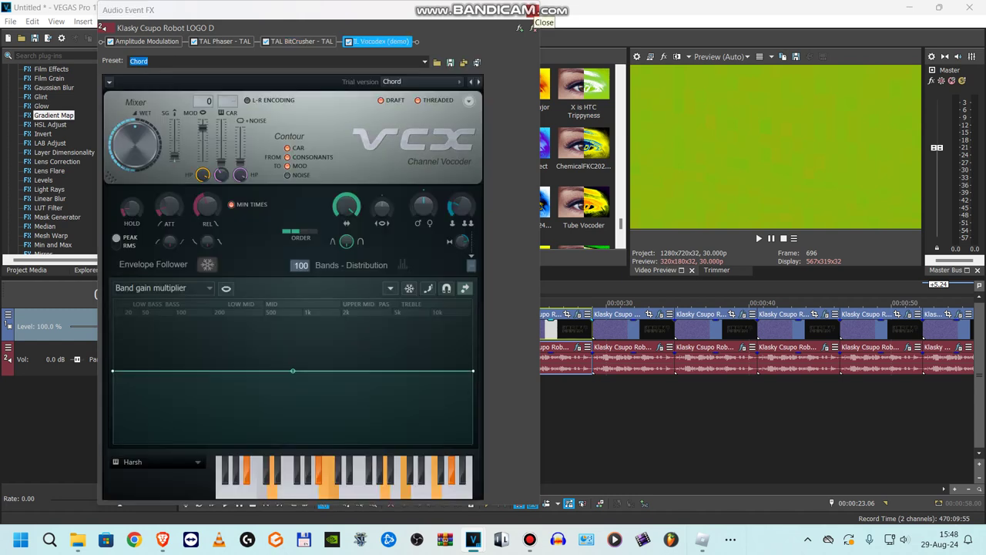
{"action": "left_click", "coordinate": [533, 28]}
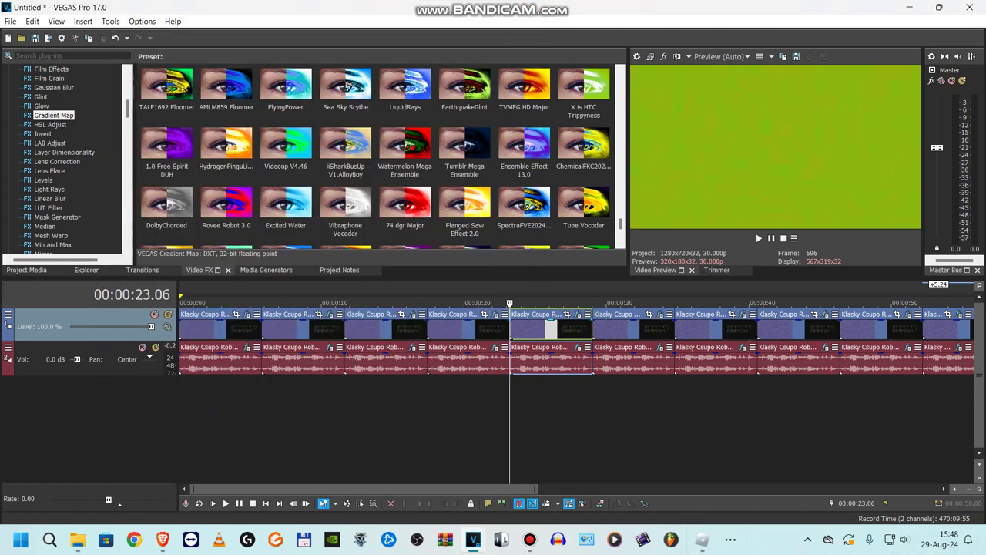
- Review the Starburst and NewBlue LE Light Rays settings in the sixth video clip's effect chain
{"action": "left_click", "coordinate": [660, 315]}
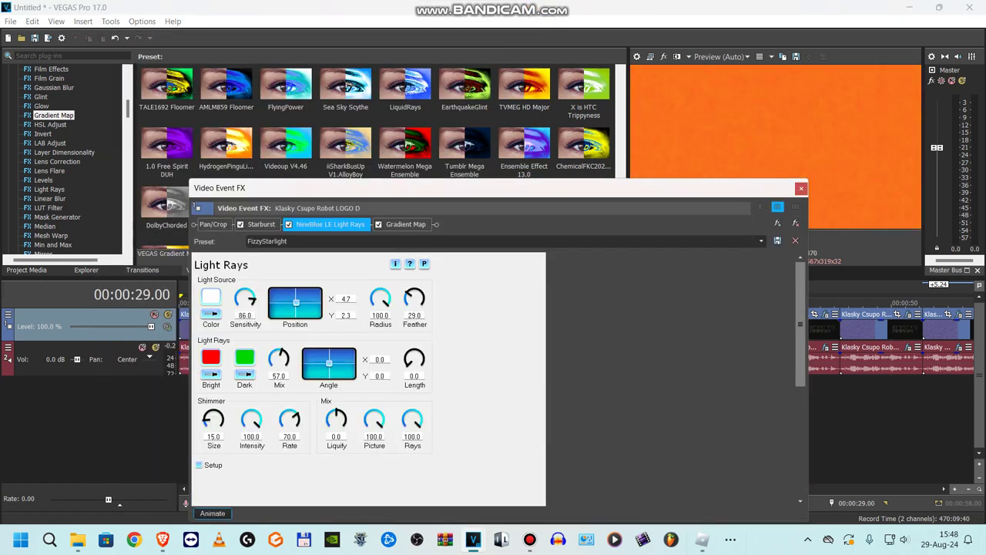
{"action": "left_click", "coordinate": [260, 224]}
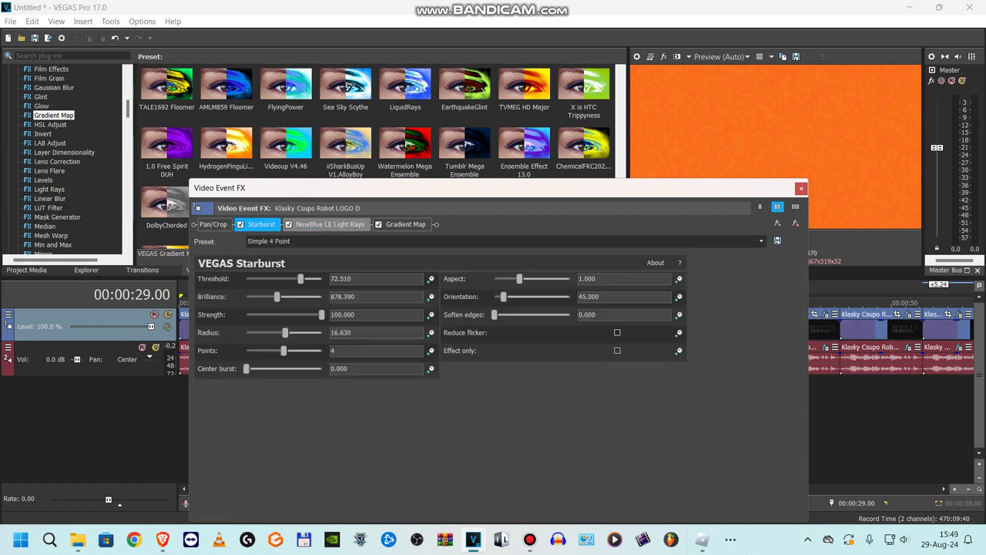
{"action": "left_click", "coordinate": [330, 224]}
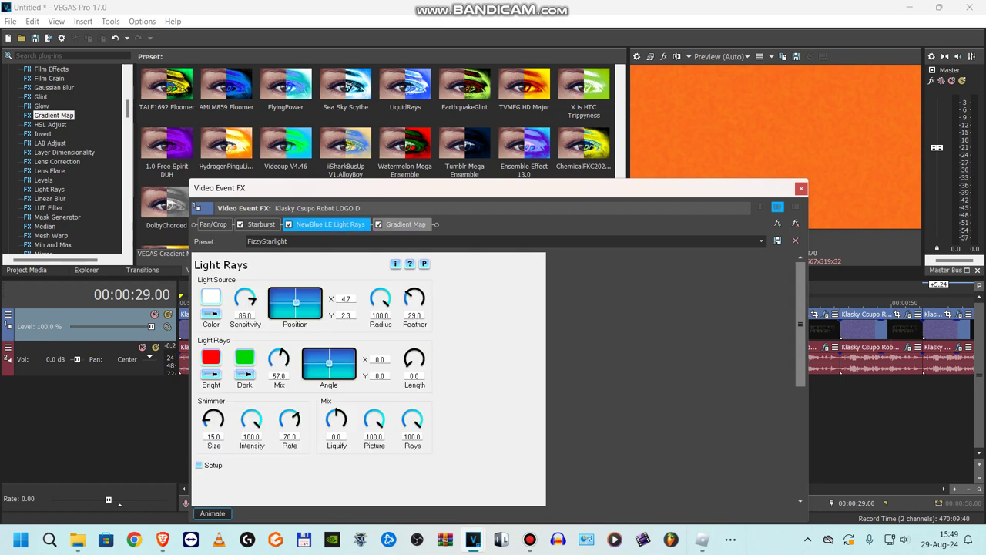
- Show each colour stop of the sixth video clip's Gradient Map, from first to last, and close its effects
{"action": "left_click", "coordinate": [405, 224]}
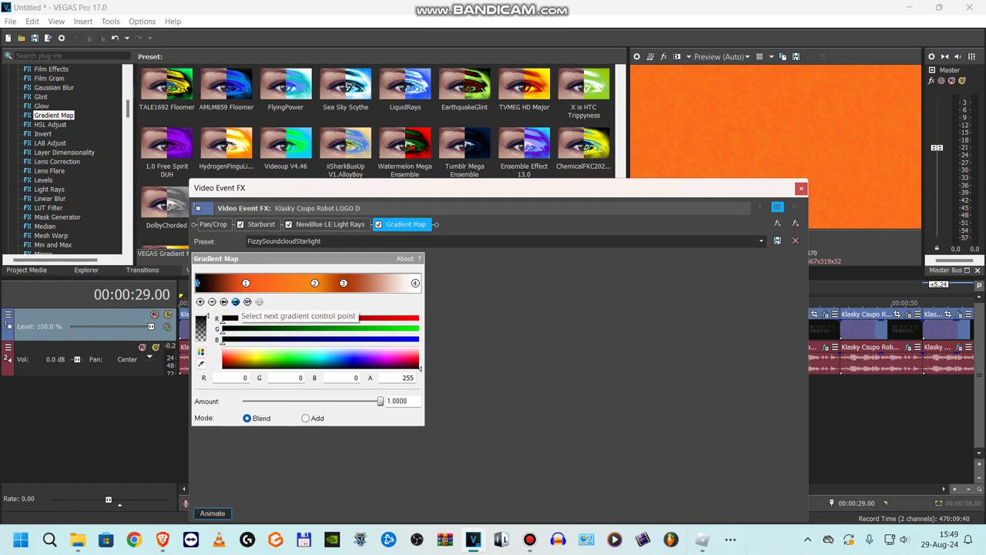
{"action": "left_click", "coordinate": [236, 301]}
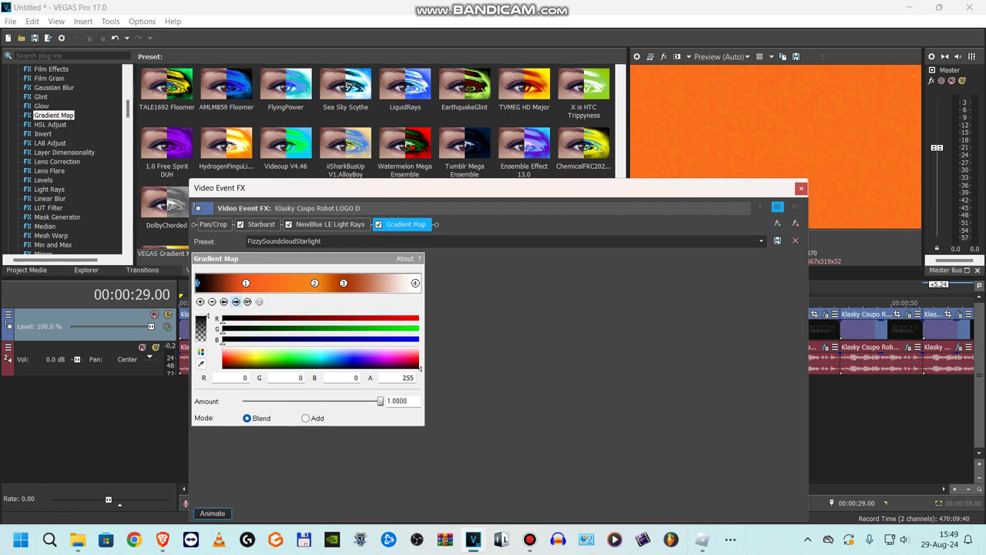
{"action": "left_click", "coordinate": [236, 301]}
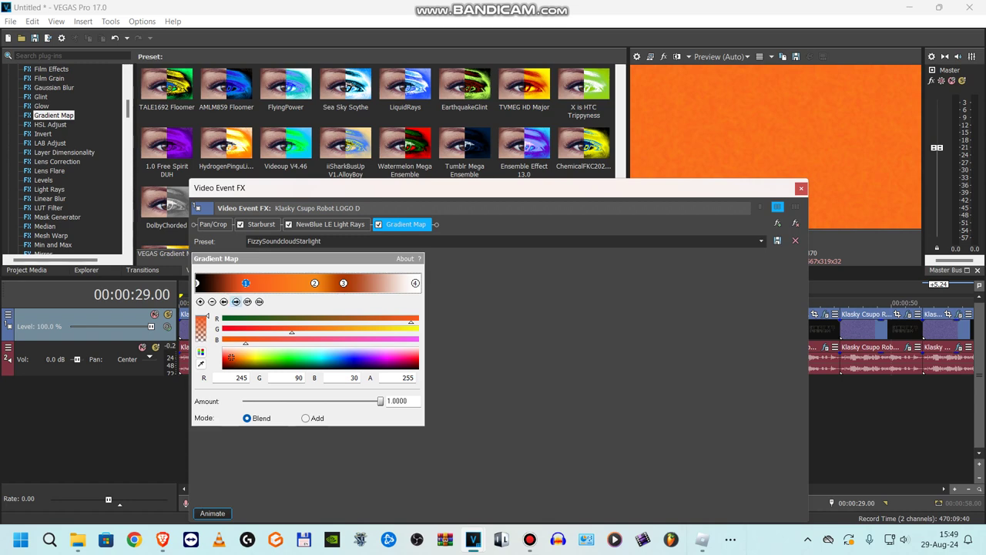
{"action": "left_click", "coordinate": [235, 301]}
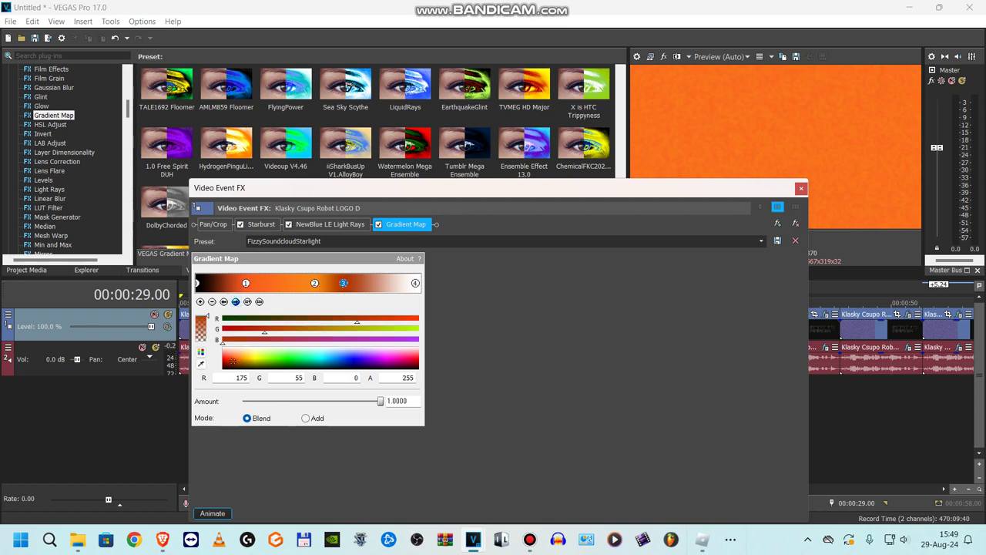
{"action": "left_click", "coordinate": [235, 301]}
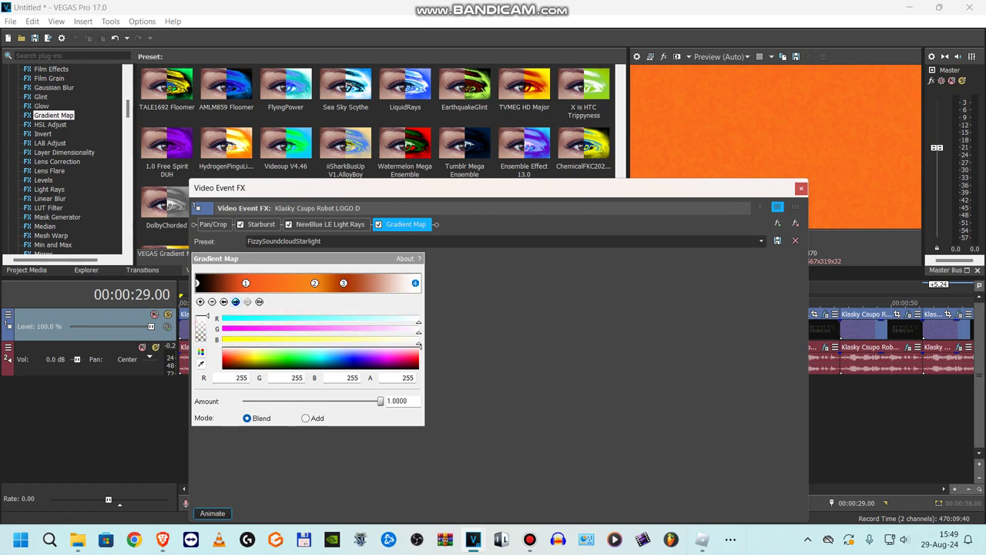
{"action": "left_click", "coordinate": [801, 188]}
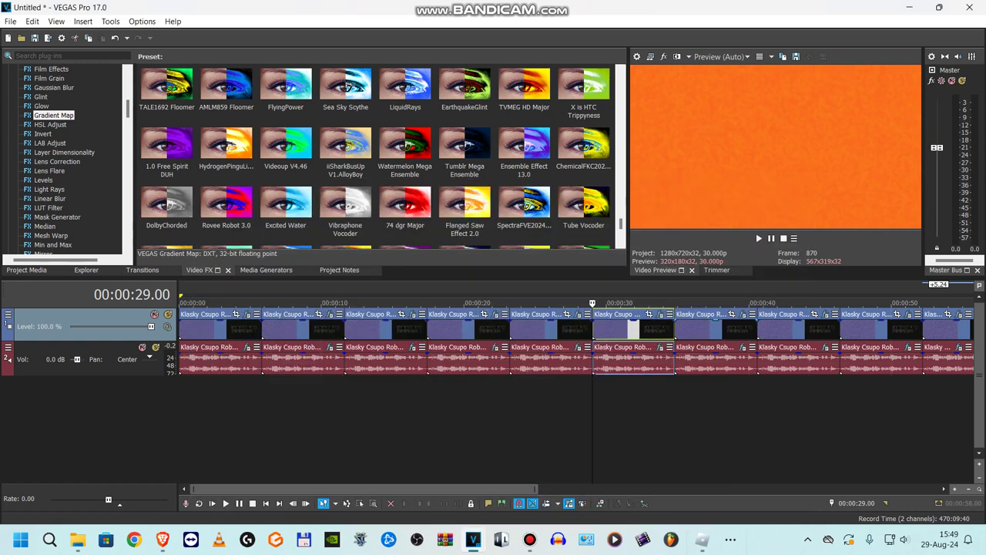
- Review the sixth audio clip's ERZATZ, NorthPole and Vocodex settings, and close its effect chain
{"action": "left_click", "coordinate": [659, 347]}
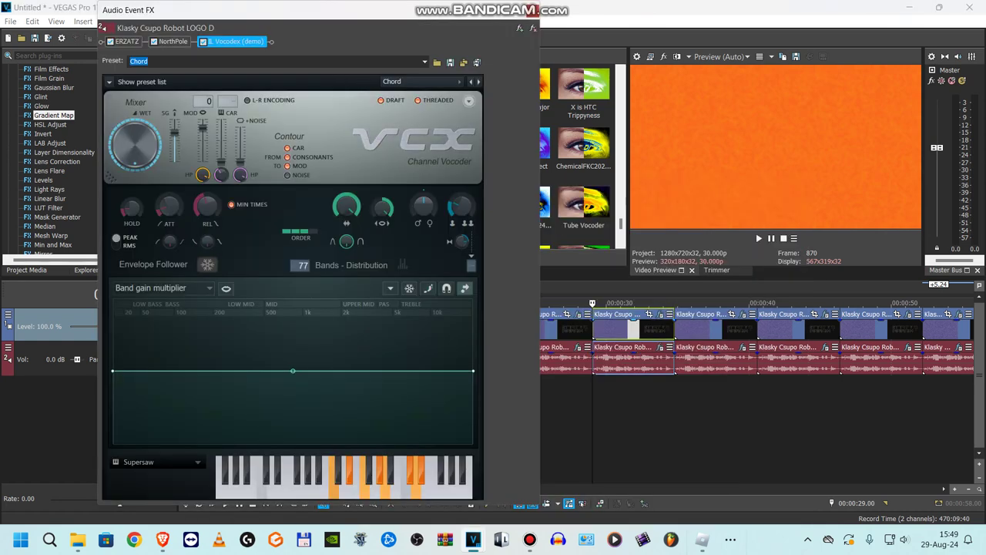
{"action": "left_click", "coordinate": [126, 42]}
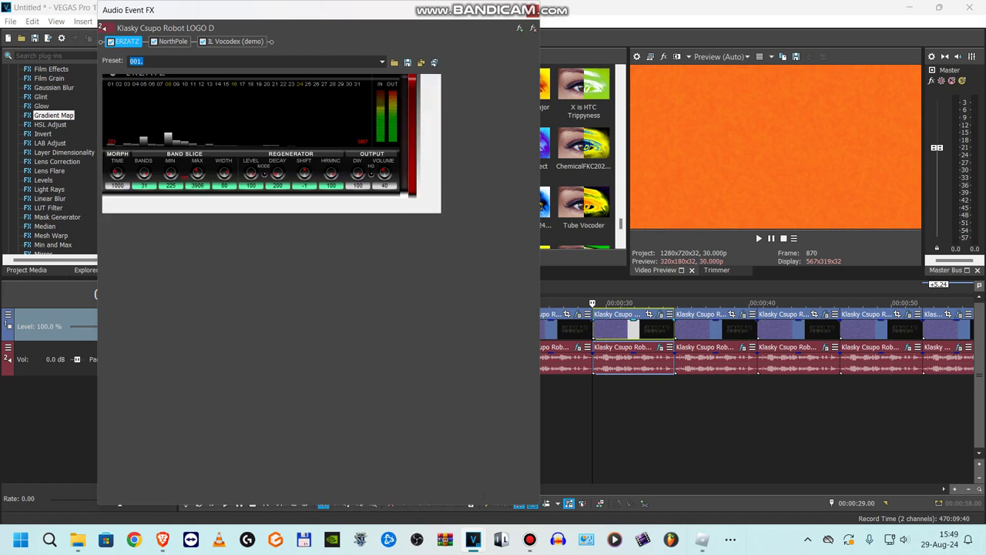
{"action": "left_click", "coordinate": [173, 42]}
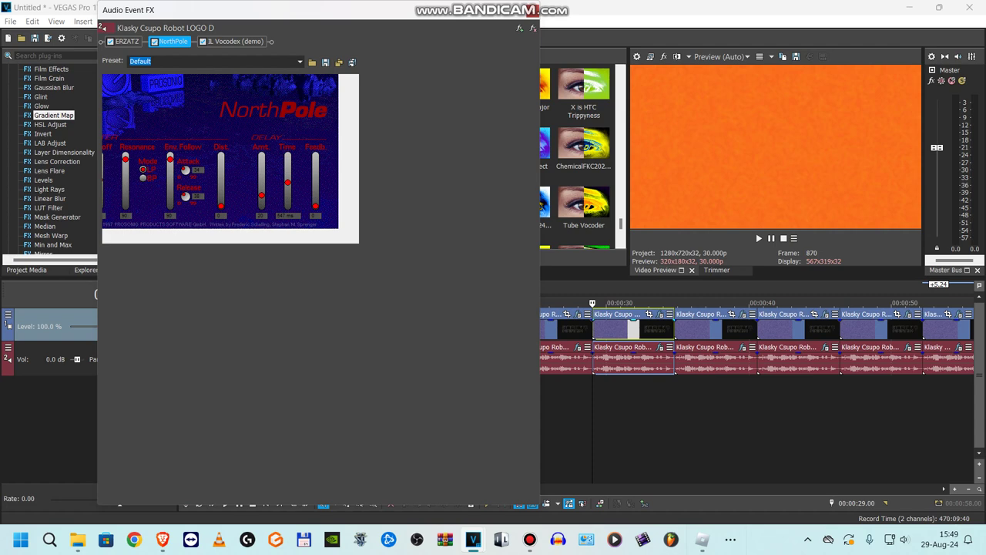
{"action": "left_click", "coordinate": [235, 41]}
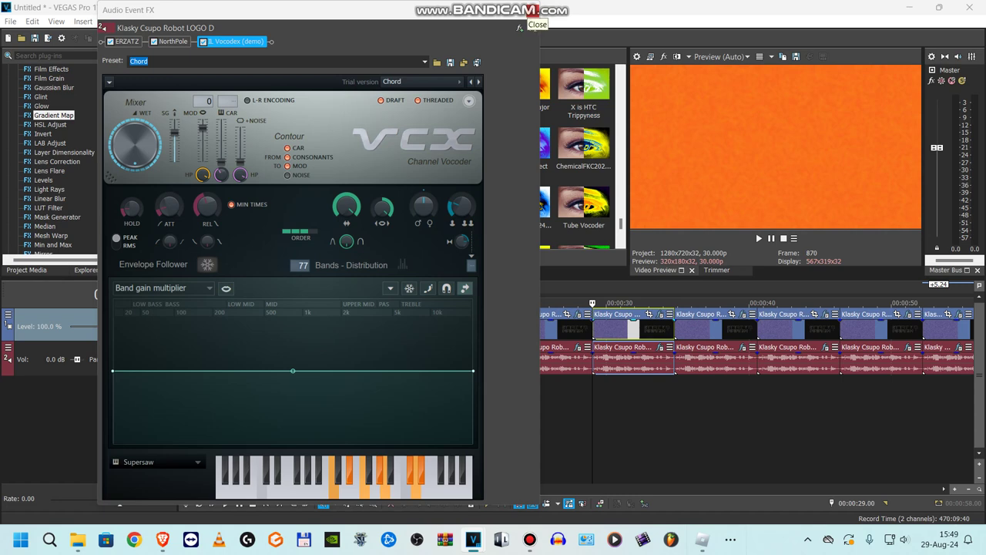
{"action": "left_click", "coordinate": [529, 11]}
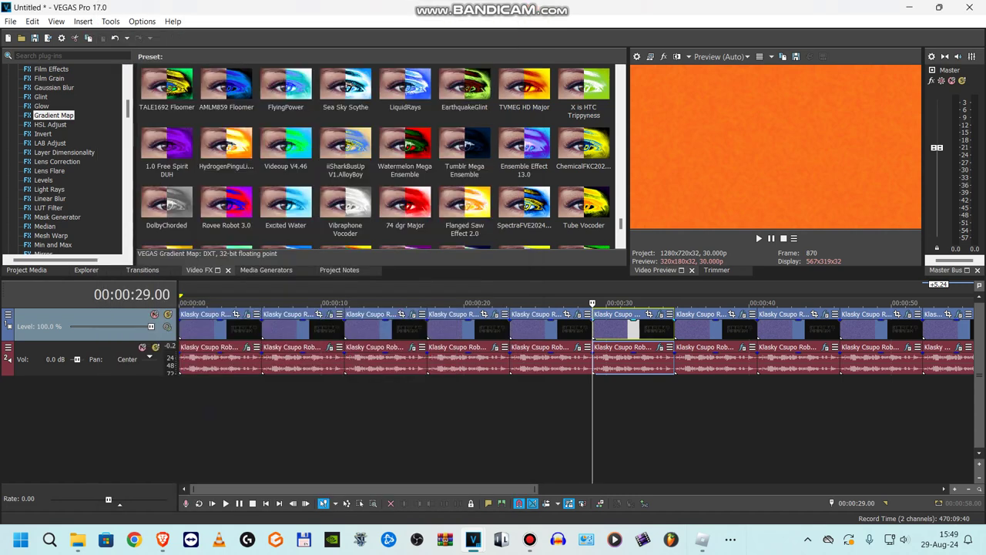
- Review the seventh video clip's NewBlue LE Light Rays settings and both Swirl effects, including the Swirl values along their keyframe timelines
{"action": "left_click", "coordinate": [742, 314]}
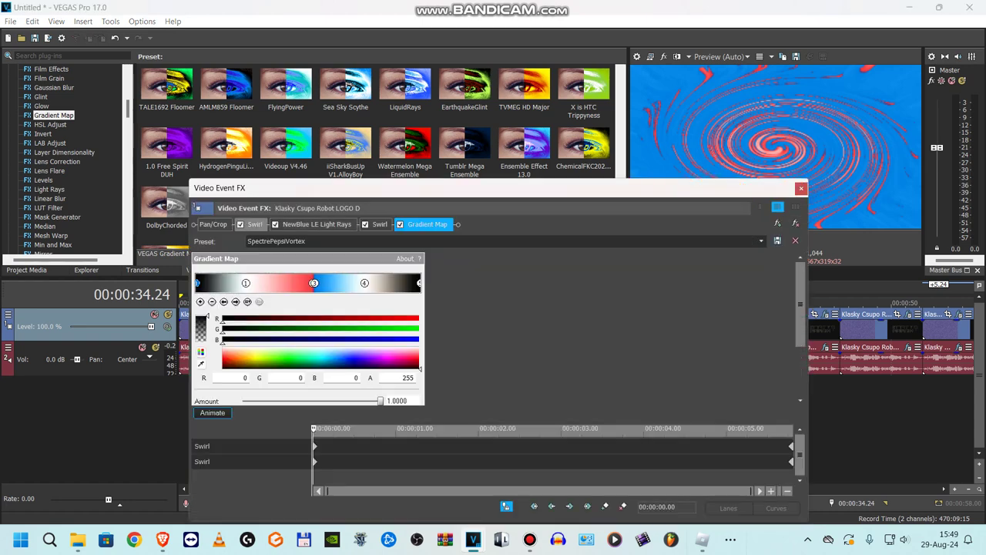
{"action": "left_click", "coordinate": [255, 224]}
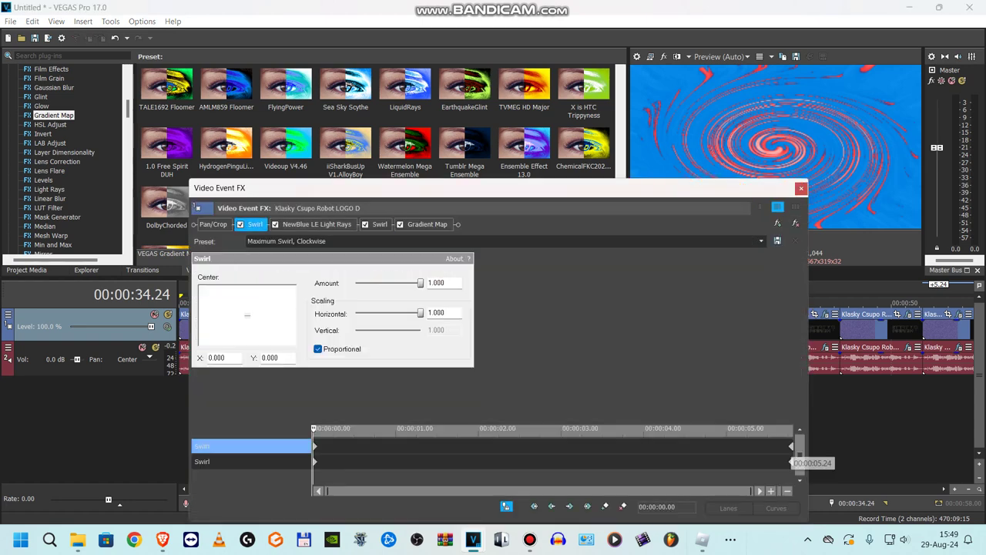
{"action": "left_click", "coordinate": [790, 446]}
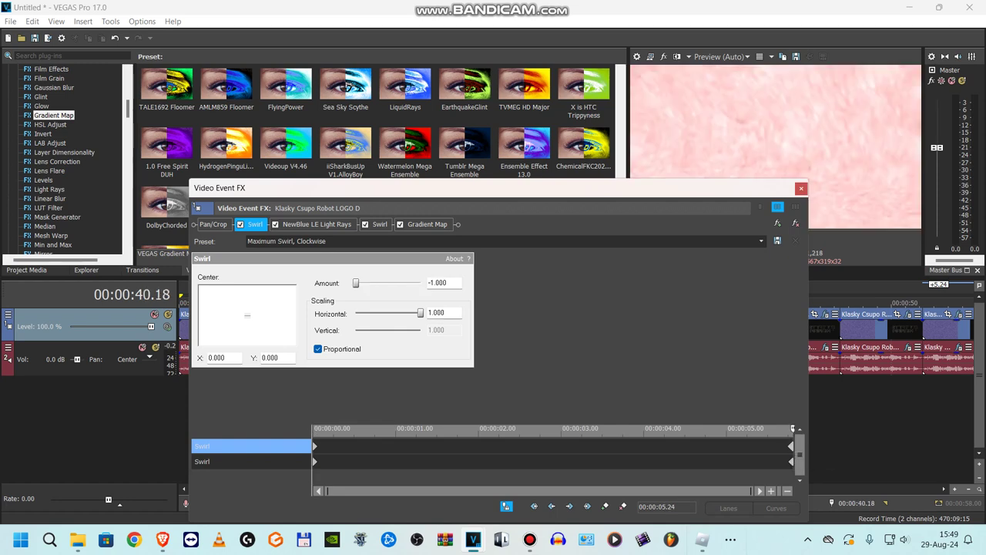
{"action": "left_click", "coordinate": [316, 224]}
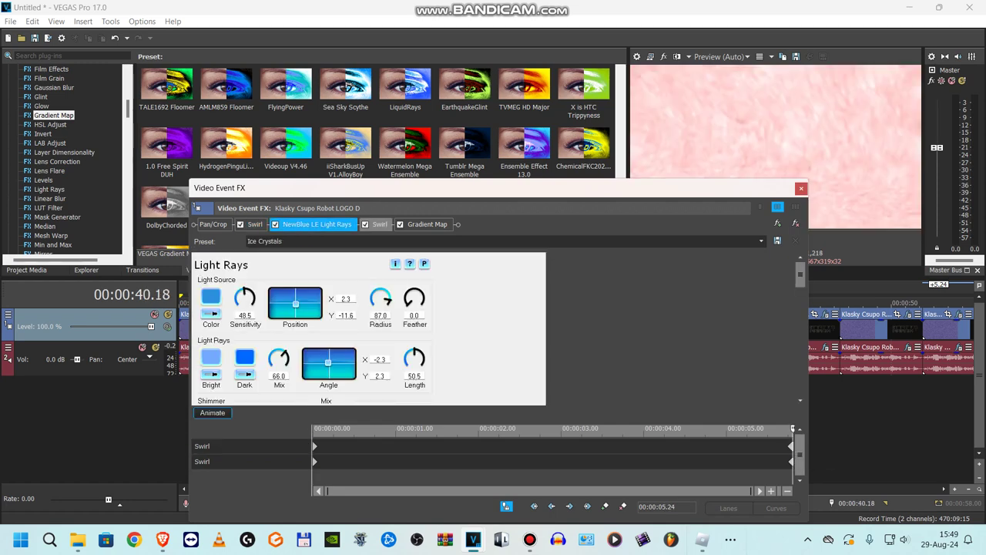
{"action": "left_click", "coordinate": [380, 225]}
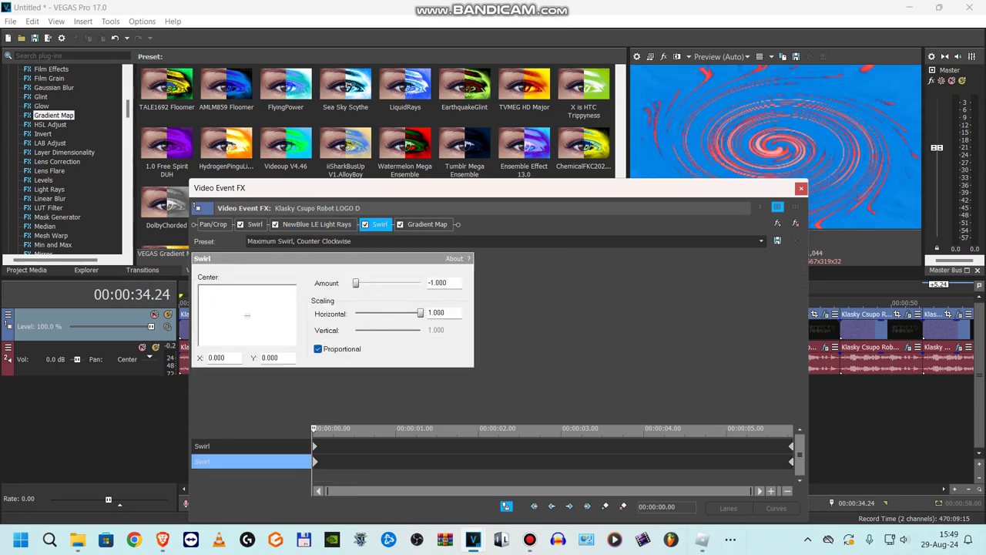
{"action": "left_click_drag", "start_coordinate": [315, 464], "coordinate": [423, 464]}
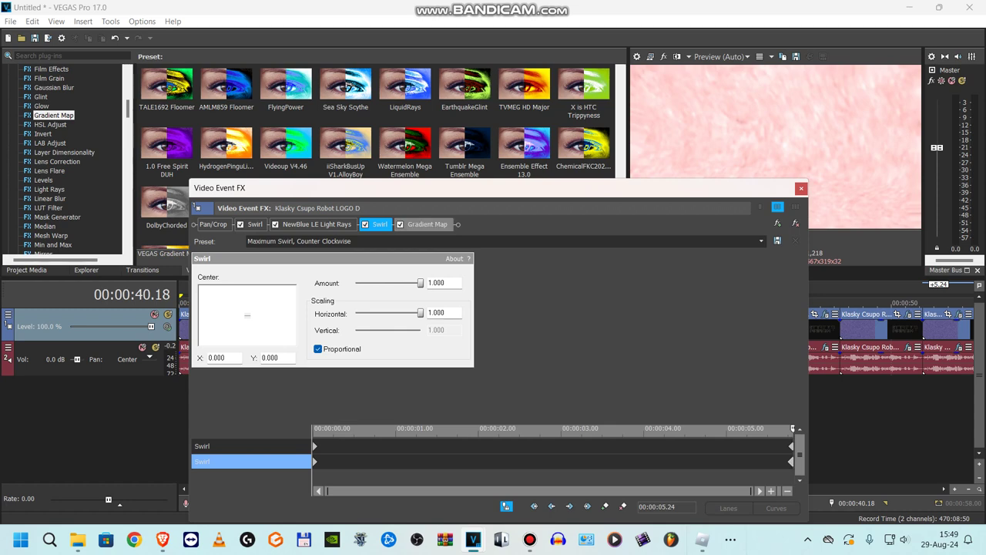
{"action": "left_click", "coordinate": [476, 462]}
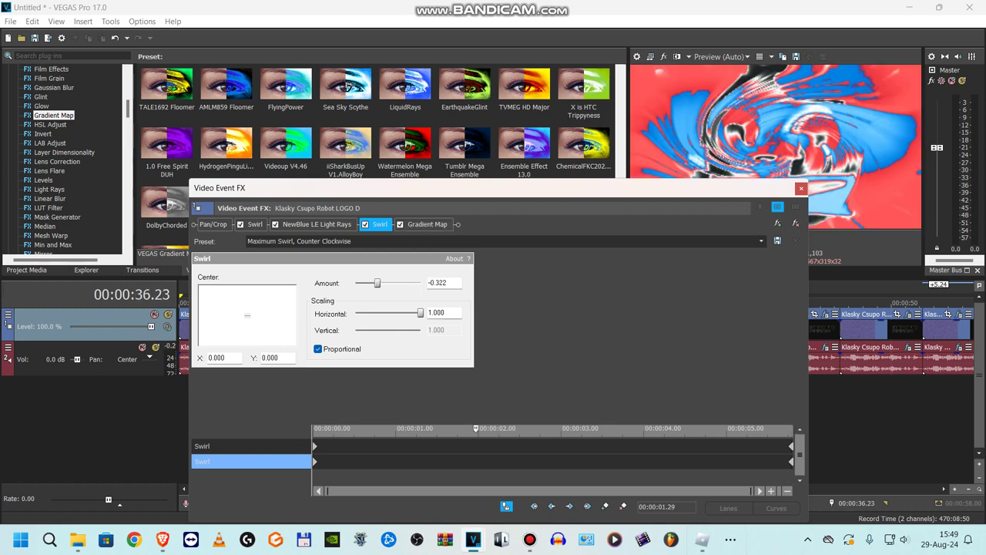
- Show each colour stop of the seventh video clip's Gradient Map, from first to last, and close its effects
{"action": "left_click", "coordinate": [426, 224]}
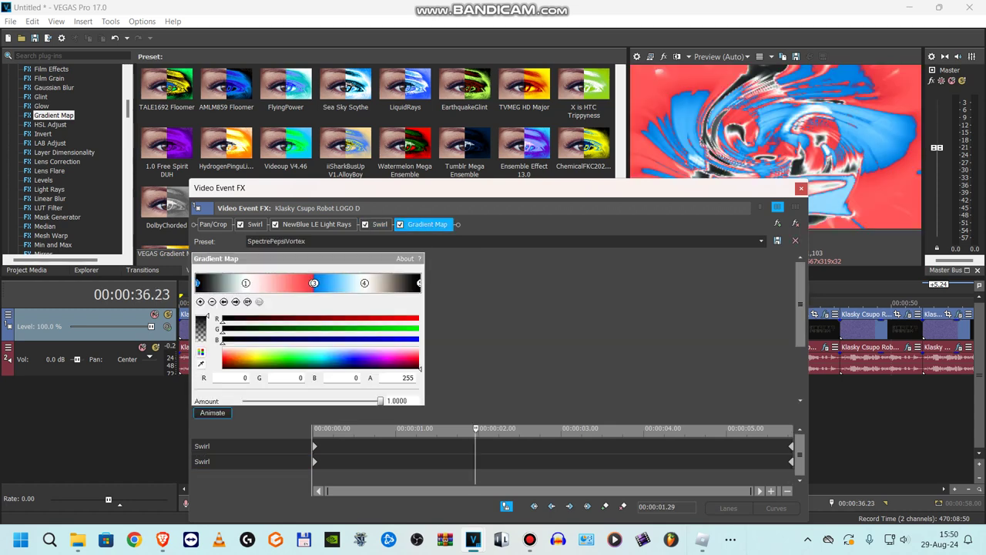
{"action": "left_click", "coordinate": [236, 302]}
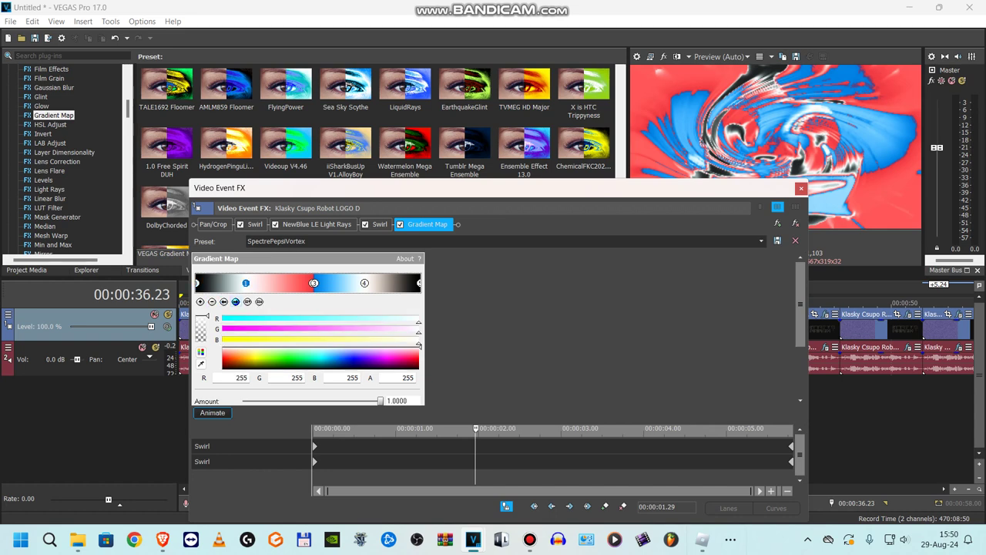
{"action": "left_click", "coordinate": [313, 283]}
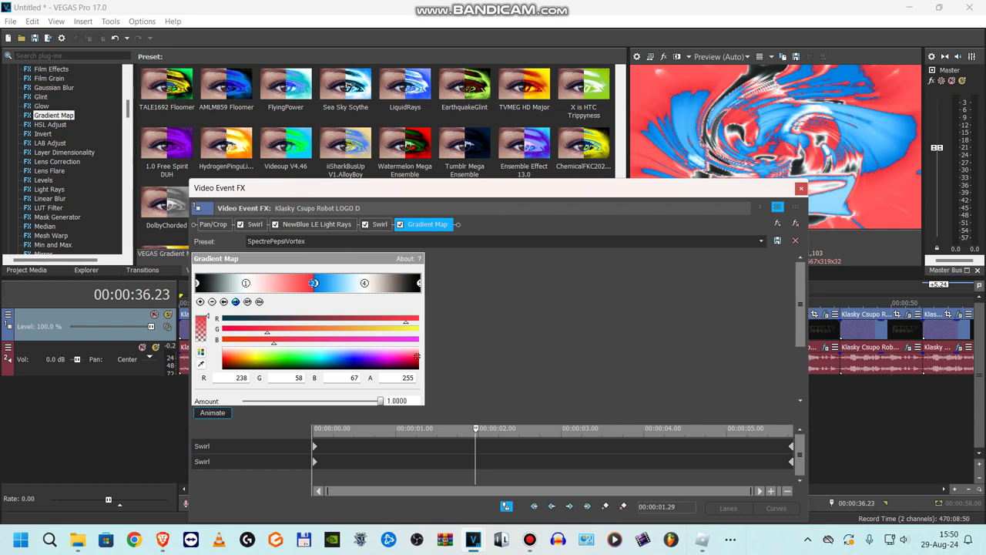
{"action": "left_click", "coordinate": [236, 301]}
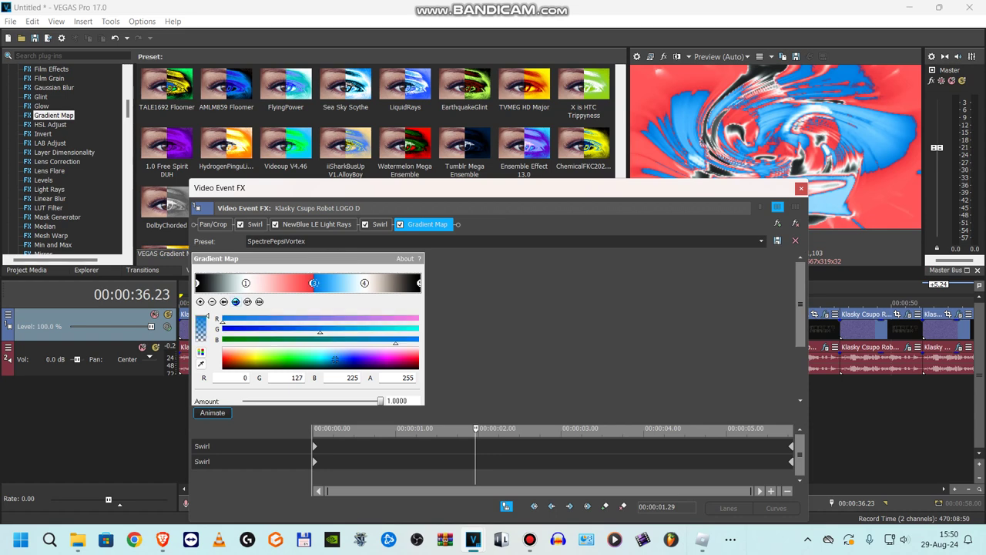
{"action": "left_click", "coordinate": [236, 301]}
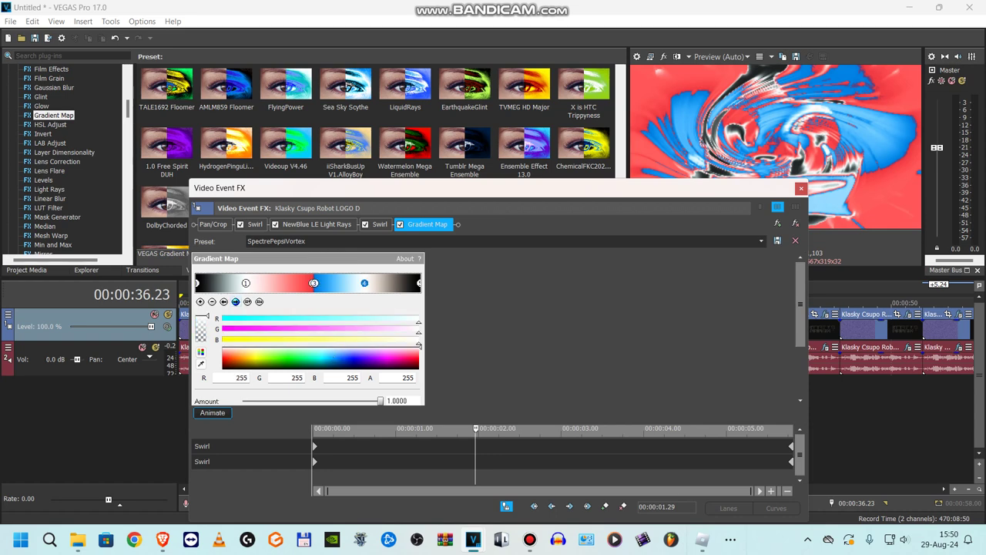
{"action": "left_click", "coordinate": [236, 301]}
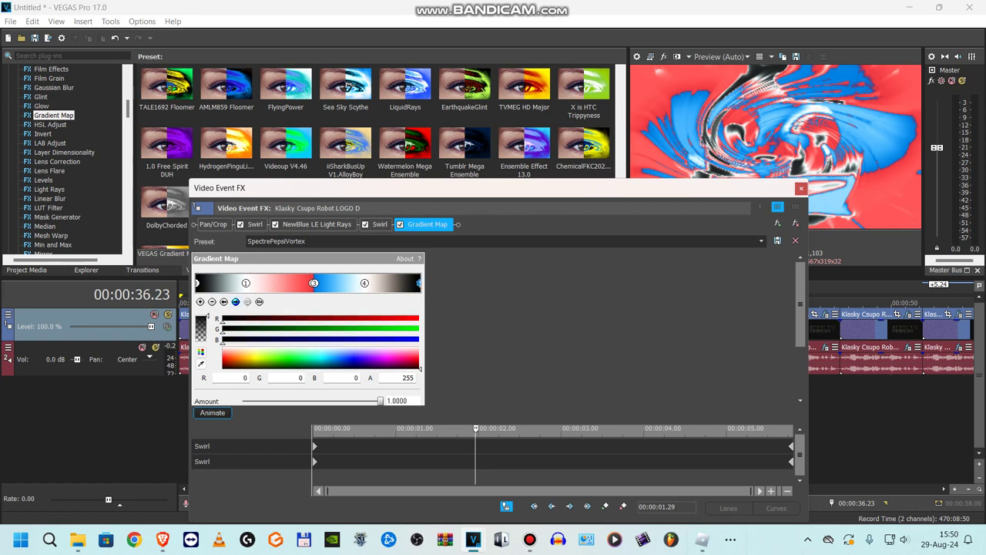
{"action": "left_click", "coordinate": [801, 188]}
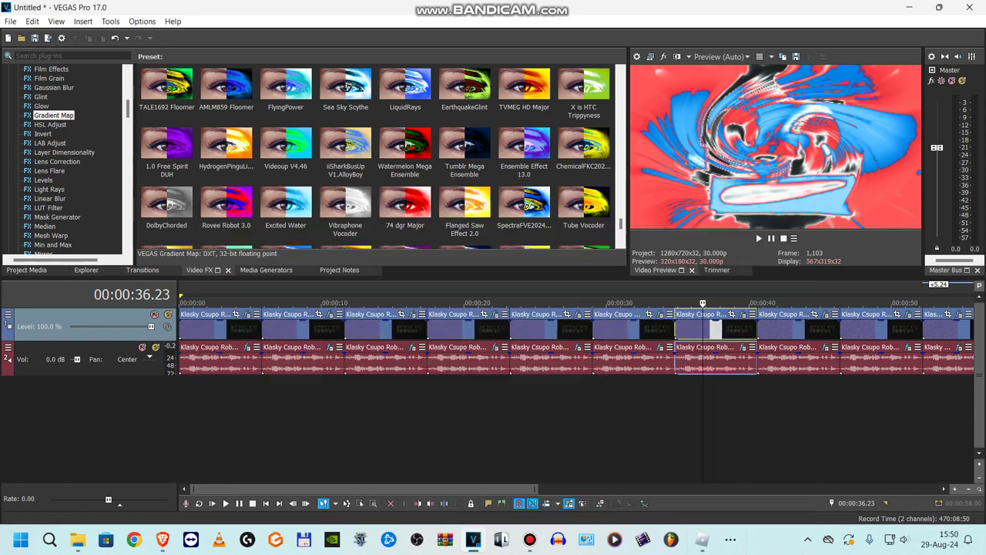
- Review the seventh audio clip's ExpressFX Chorus, ExpressFX Delay and Vocodex settings, and close its effect chain
{"action": "left_click", "coordinate": [742, 346]}
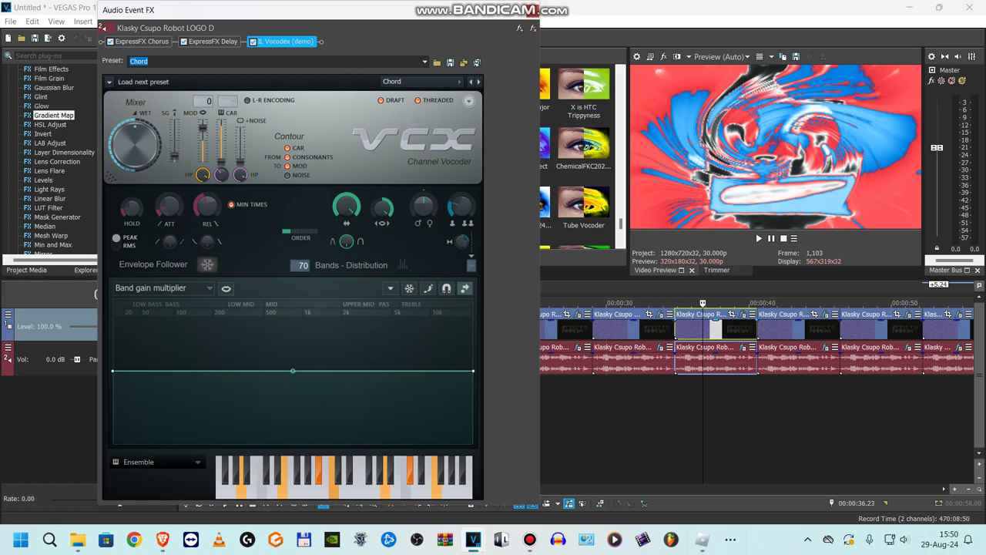
{"action": "left_click", "coordinate": [142, 42]}
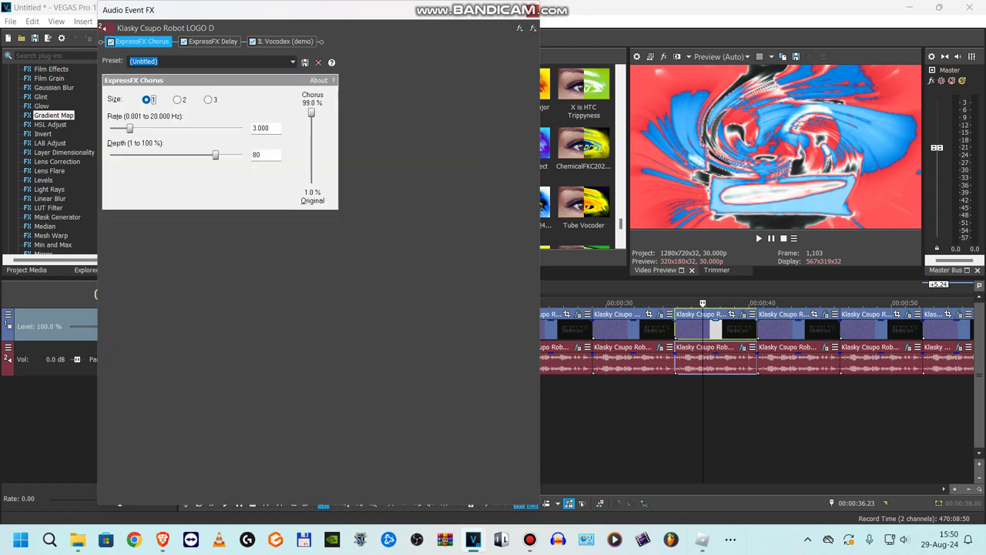
{"action": "left_click", "coordinate": [213, 42]}
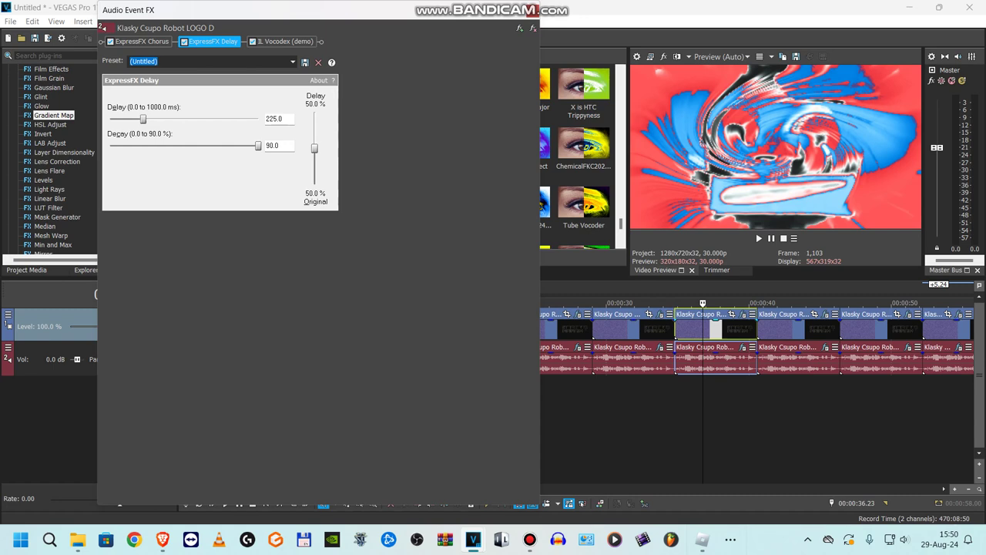
{"action": "left_click", "coordinate": [285, 41]}
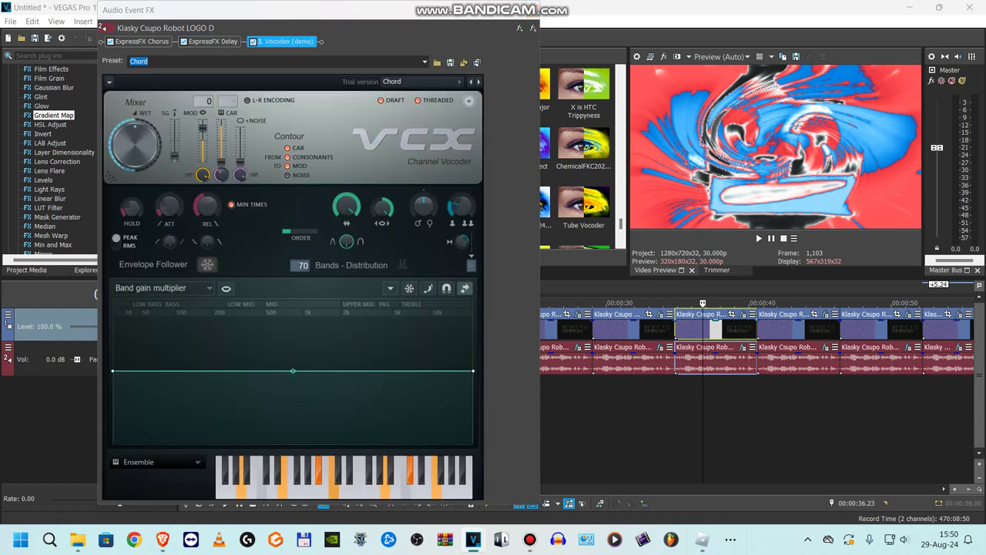
{"action": "left_click", "coordinate": [531, 9]}
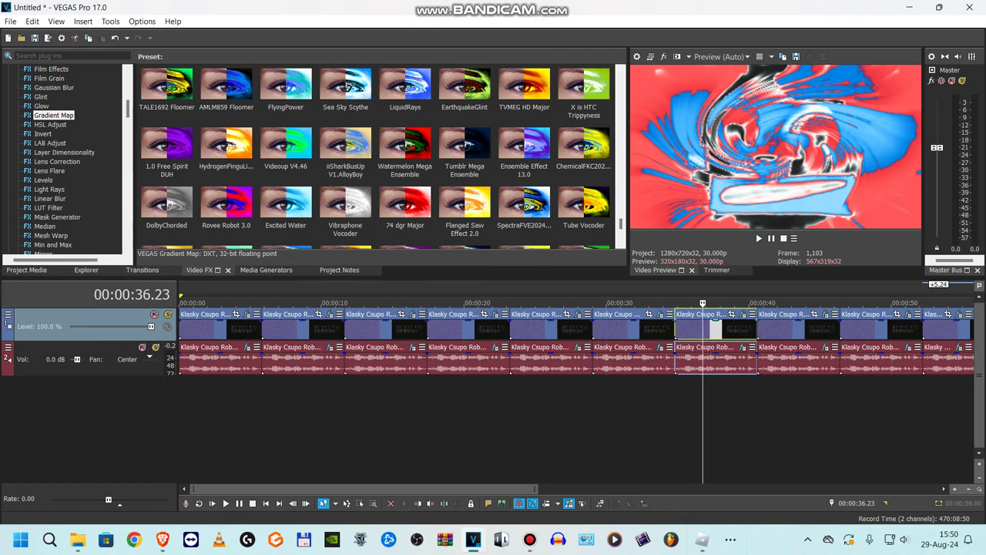
- Open the eighth video clip's effect chain and review the settings of its three NewBlue ME Wiggle effects
{"action": "left_click", "coordinate": [759, 319]}
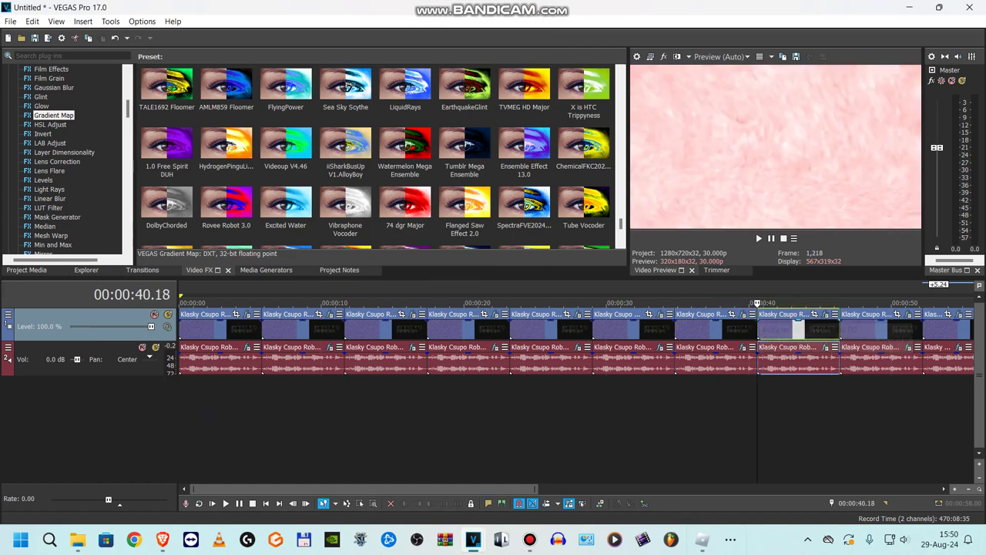
{"action": "scroll", "coordinate": [759, 331], "scroll_direction": "right", "scroll_amount": 3}
{"action": "left_click", "coordinate": [639, 313]}
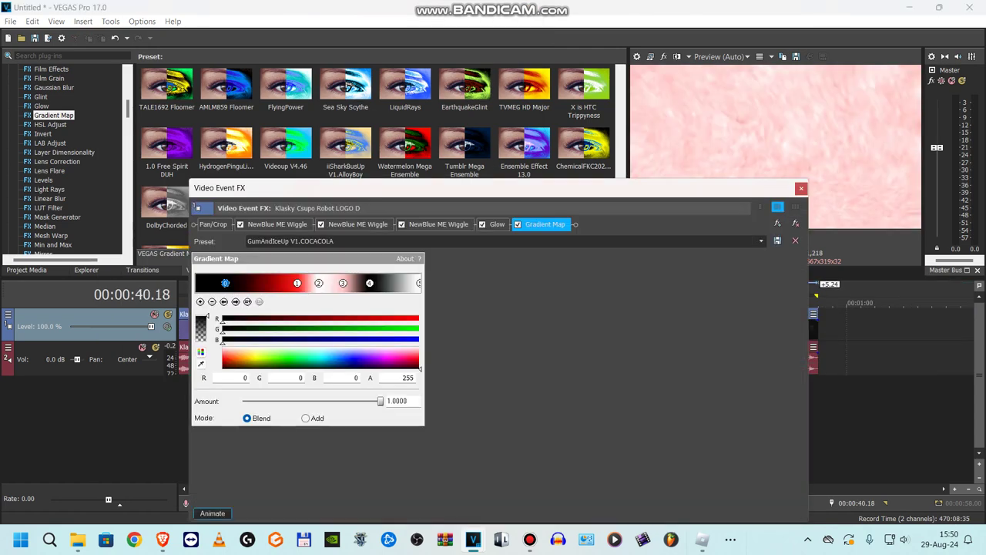
{"action": "left_click", "coordinate": [277, 224]}
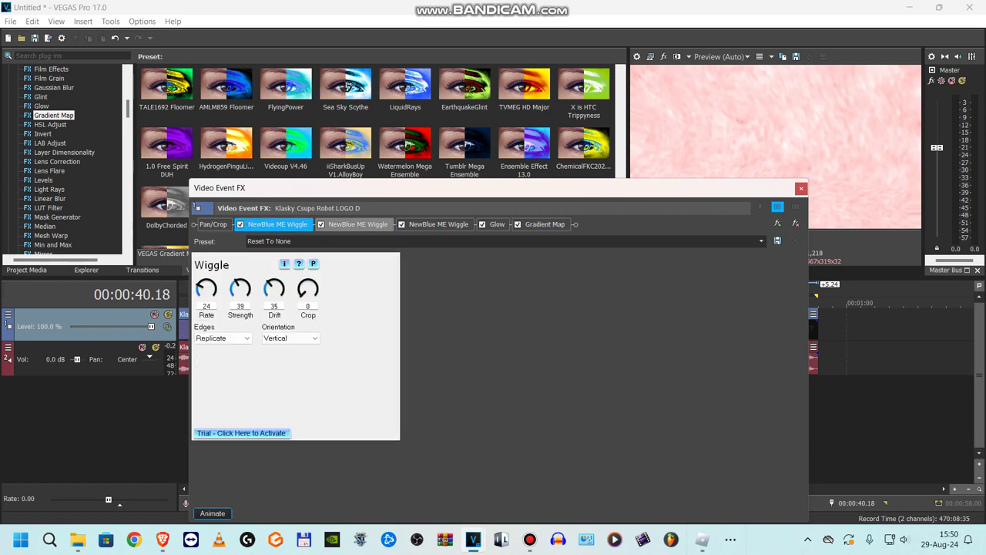
{"action": "left_click", "coordinate": [357, 225]}
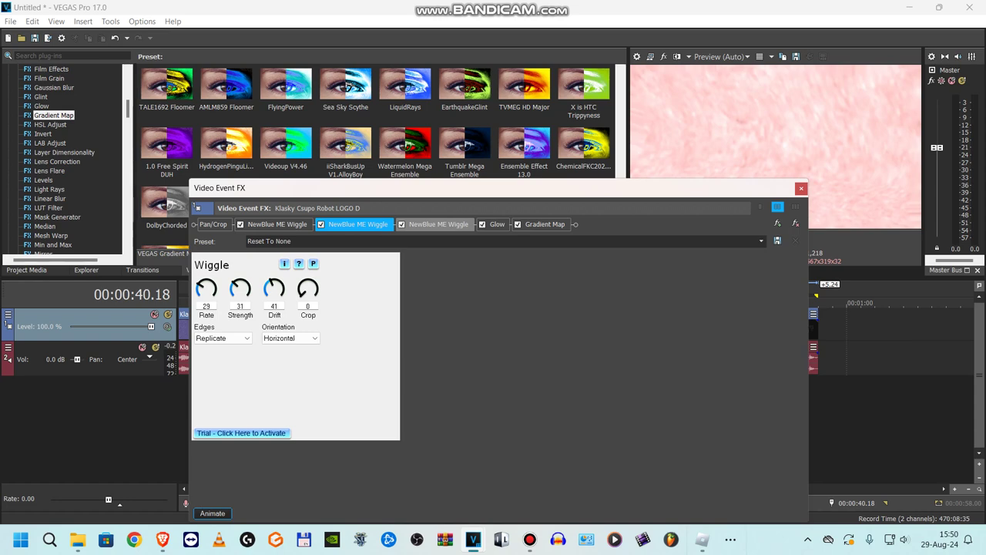
{"action": "left_click", "coordinate": [438, 224]}
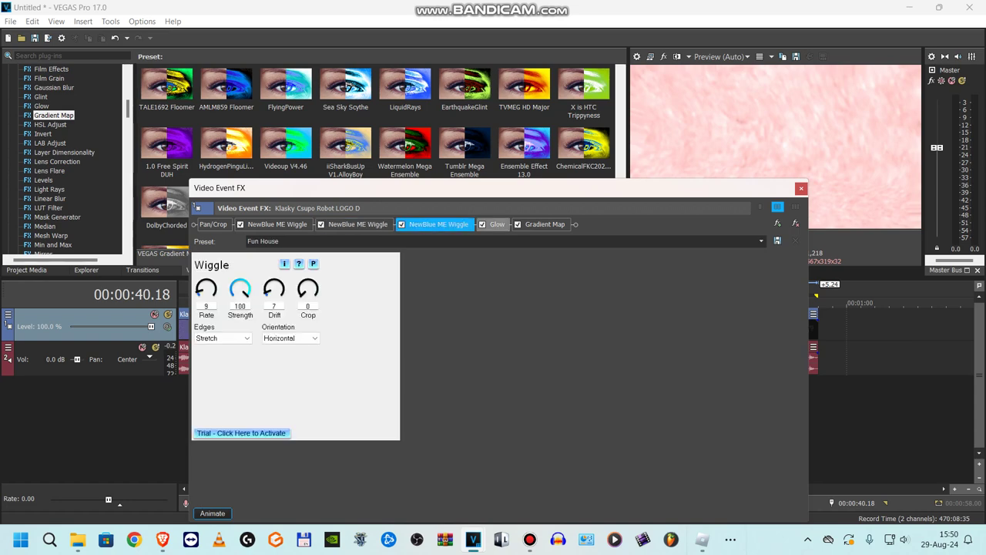
- Review the eighth video clip's Glow settings and the colour stops of its Gradient Map, and close its effects
{"action": "left_click", "coordinate": [496, 224]}
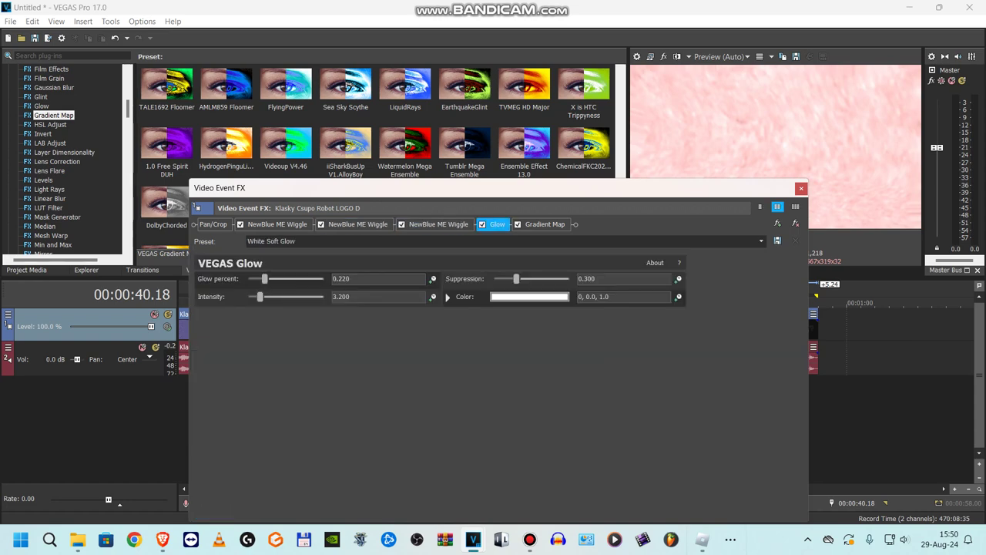
{"action": "left_click", "coordinate": [545, 224]}
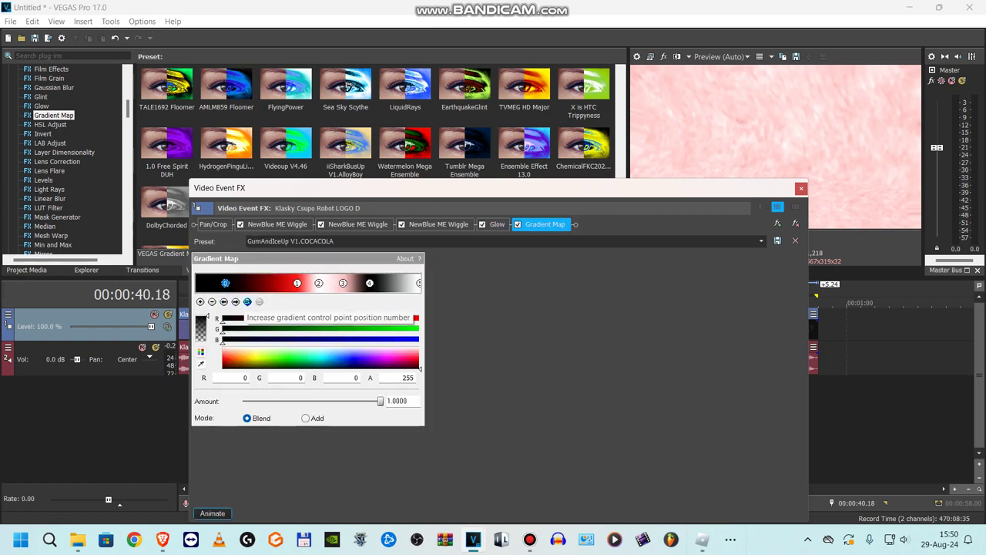
{"action": "left_click", "coordinate": [247, 302]}
{"action": "left_click", "coordinate": [236, 301]}
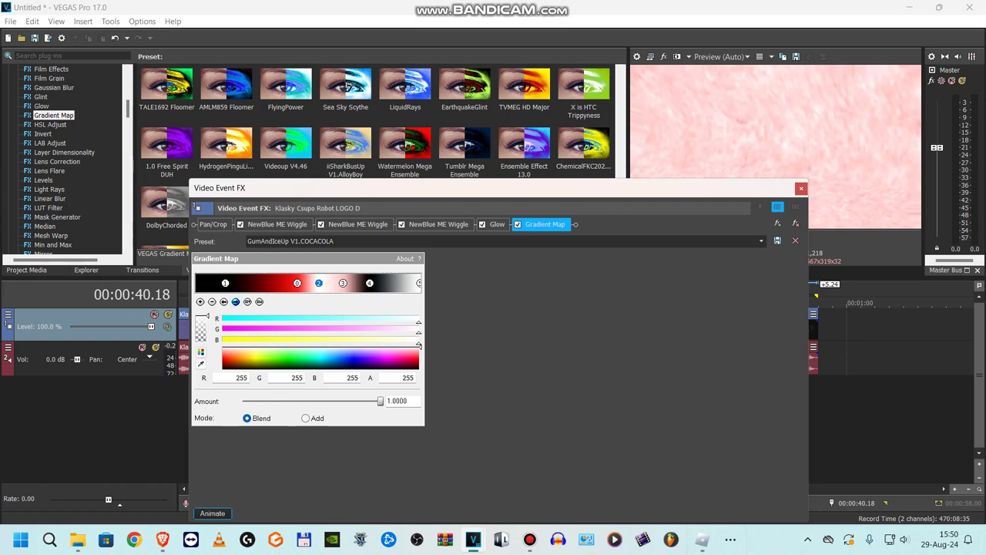
{"action": "left_click", "coordinate": [235, 301]}
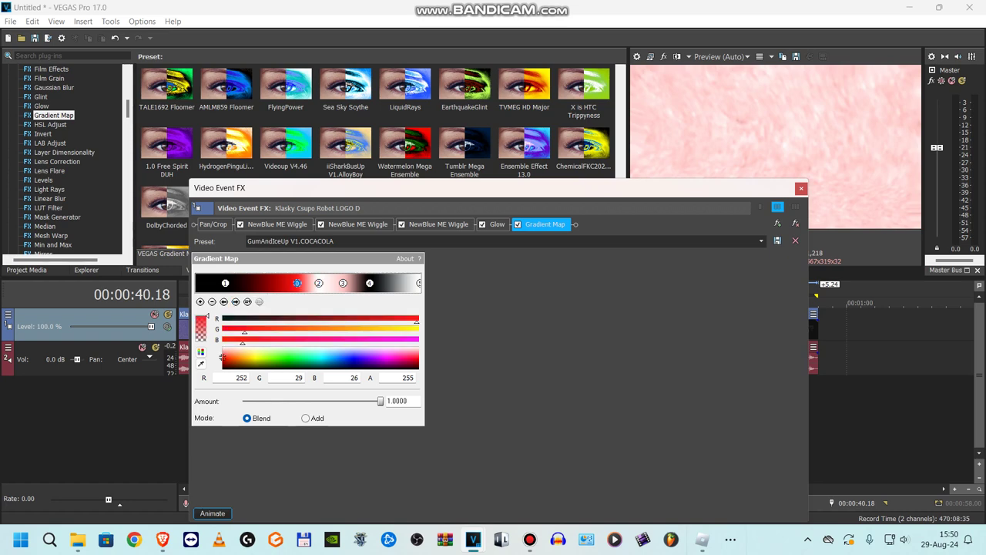
{"action": "left_click", "coordinate": [318, 282]}
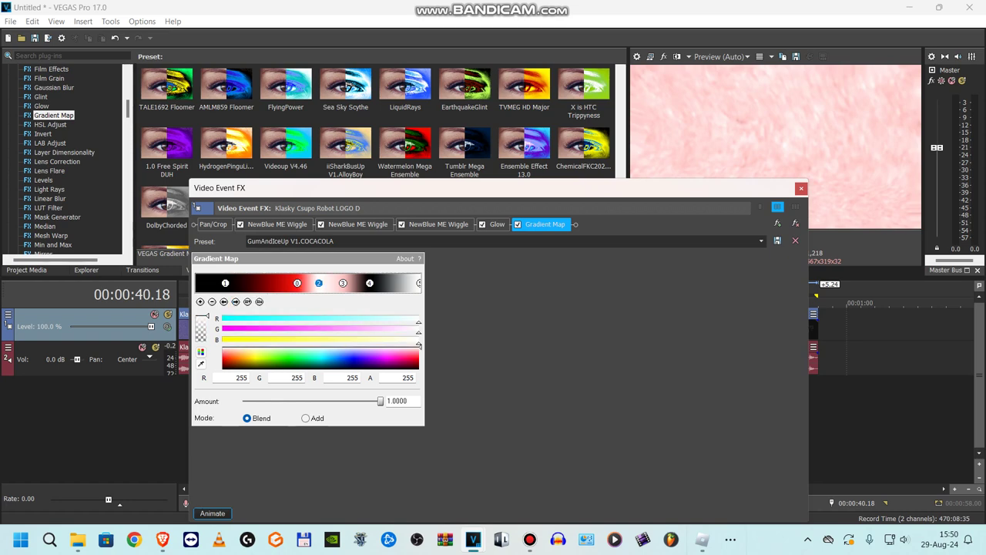
{"action": "left_click", "coordinate": [343, 283]}
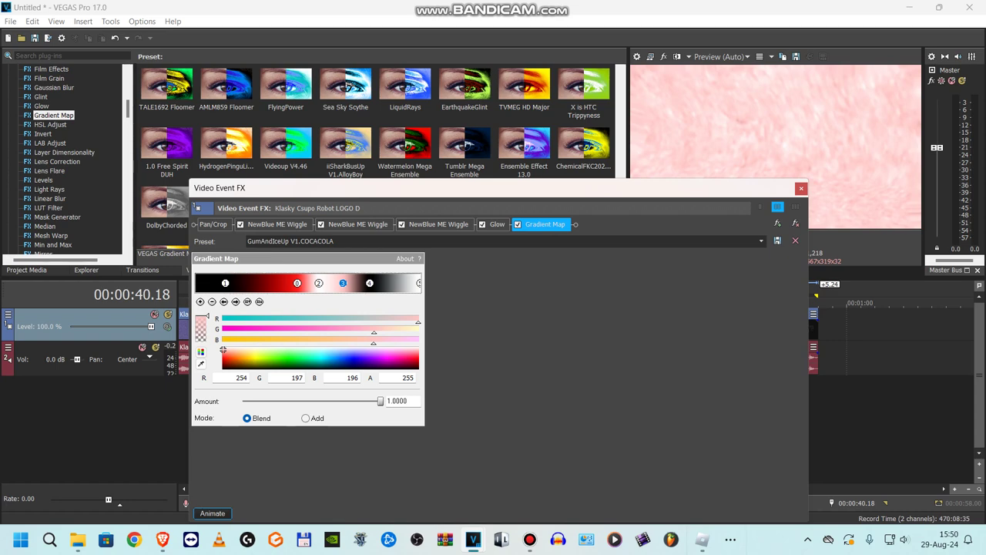
{"action": "left_click", "coordinate": [370, 283]}
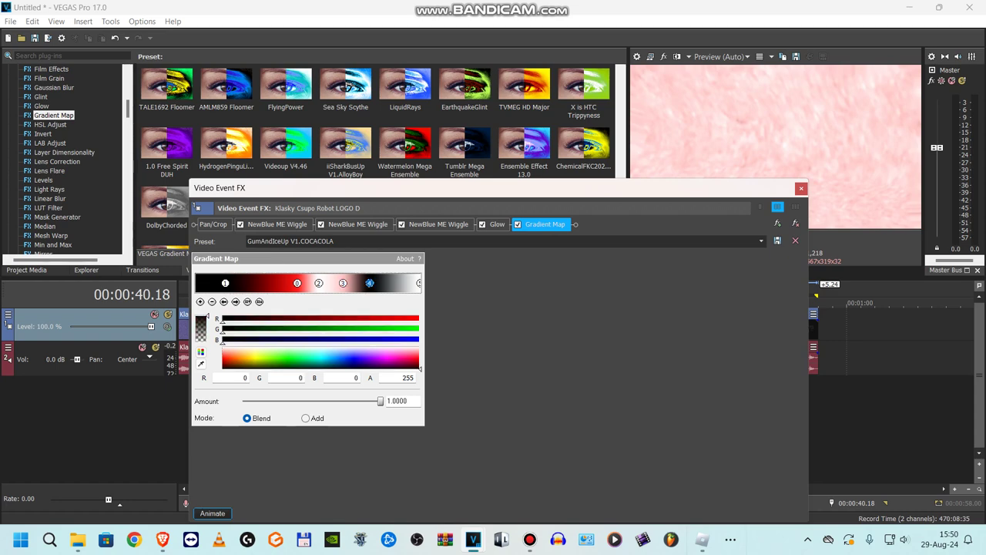
{"action": "left_click", "coordinate": [419, 283]}
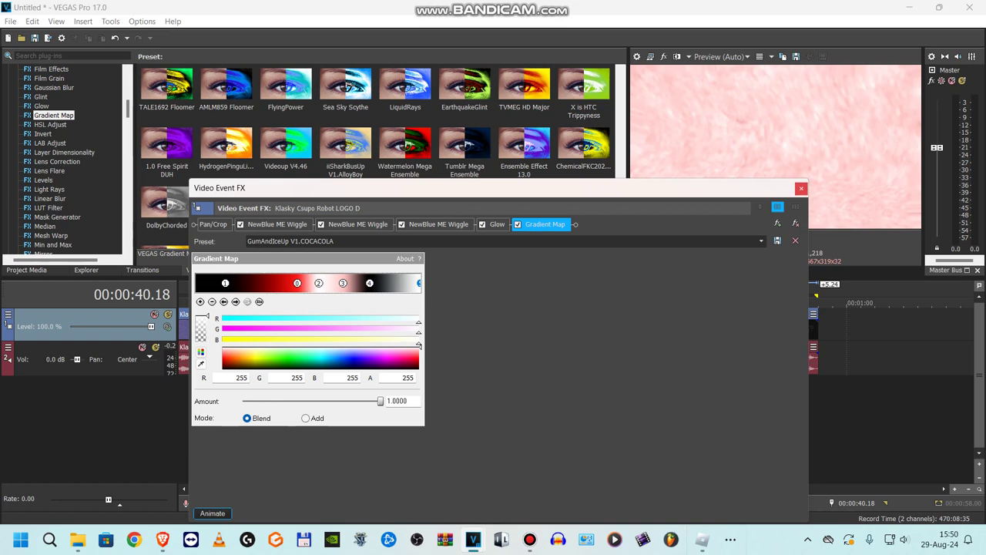
{"action": "left_click", "coordinate": [801, 188]}
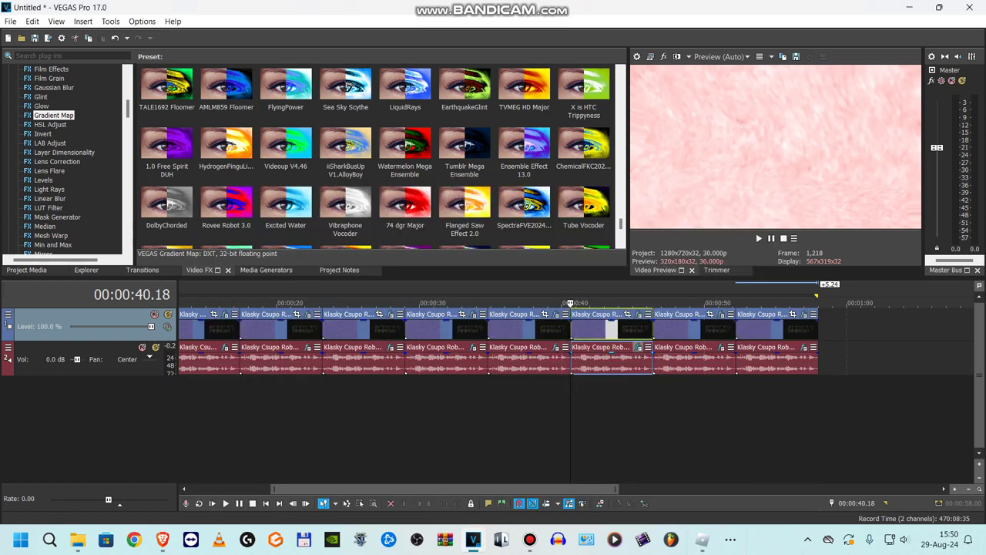
- Review every effect in the eighth audio clip's chain, including both Effect vocoders, both IO/Phasers, ExpressFX Chorus, tb_grumblebum and Vocodex, and close the chain
{"action": "left_click", "coordinate": [638, 346]}
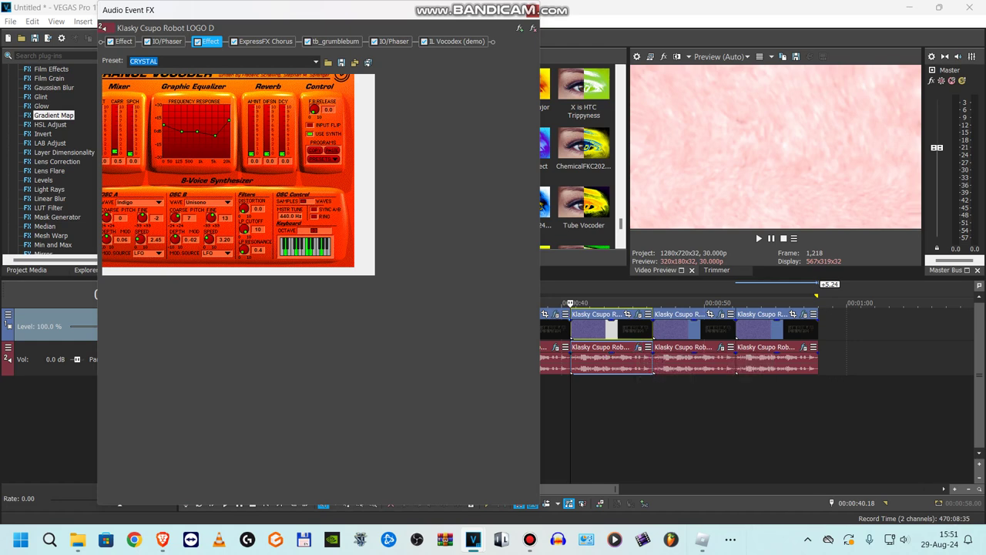
{"action": "left_click", "coordinate": [124, 41]}
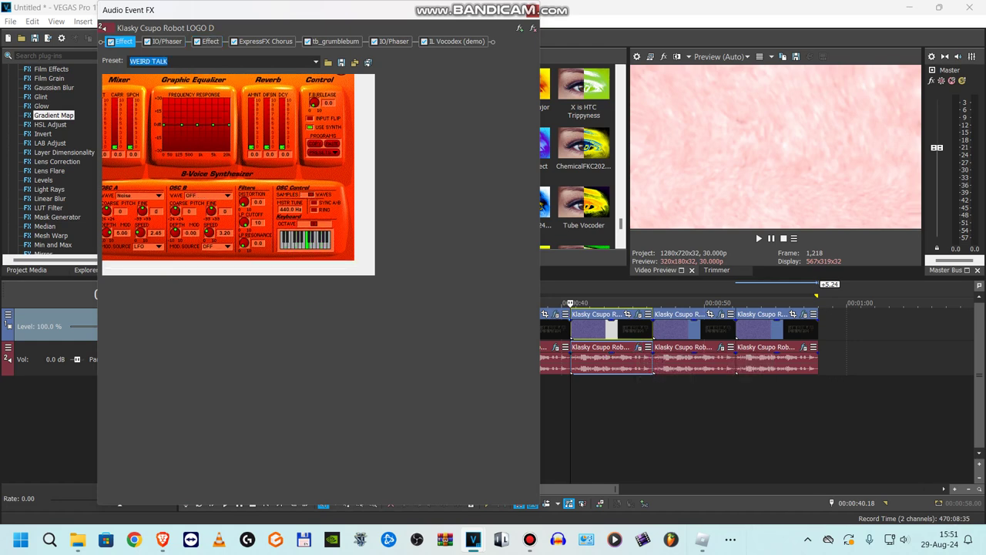
{"action": "left_click", "coordinate": [167, 42]}
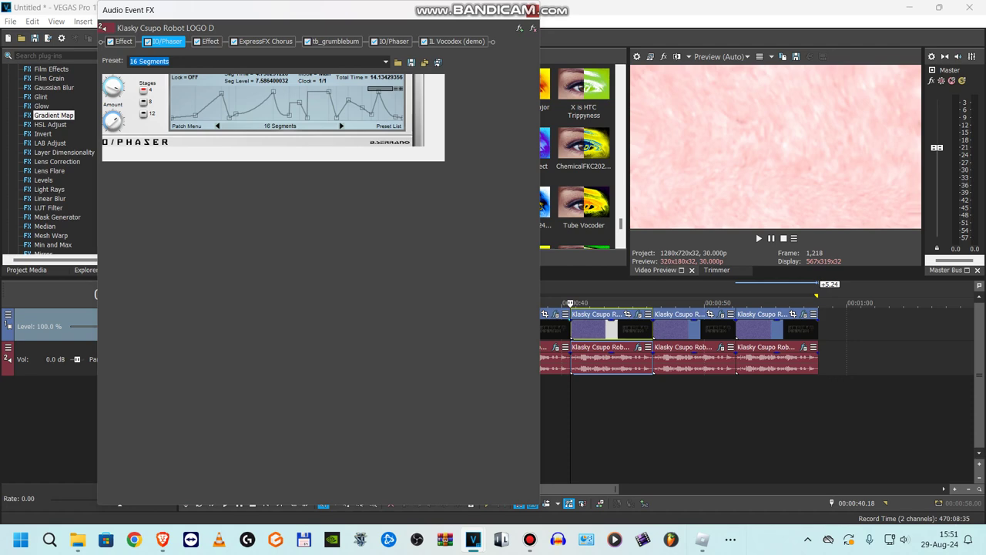
{"action": "left_click", "coordinate": [211, 41]}
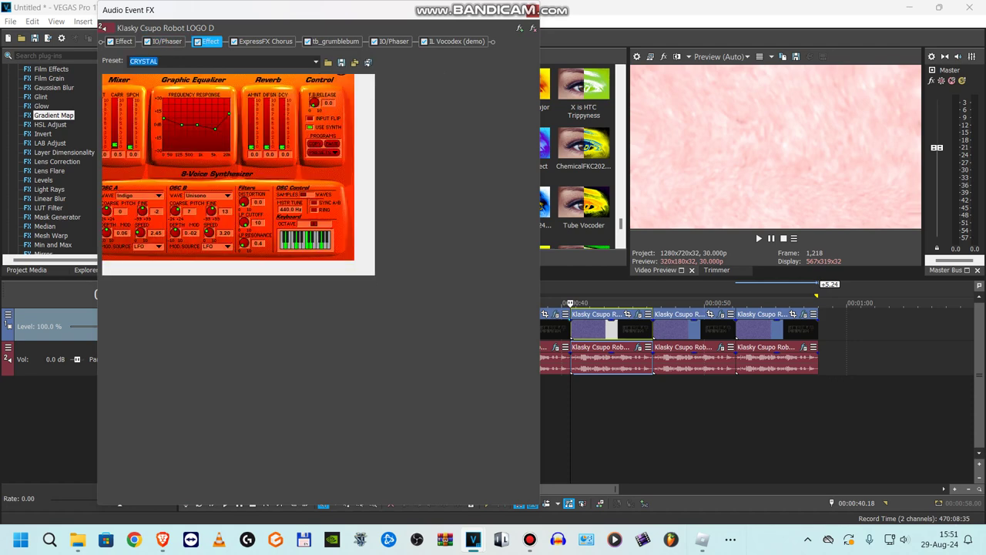
{"action": "left_click", "coordinate": [266, 42]}
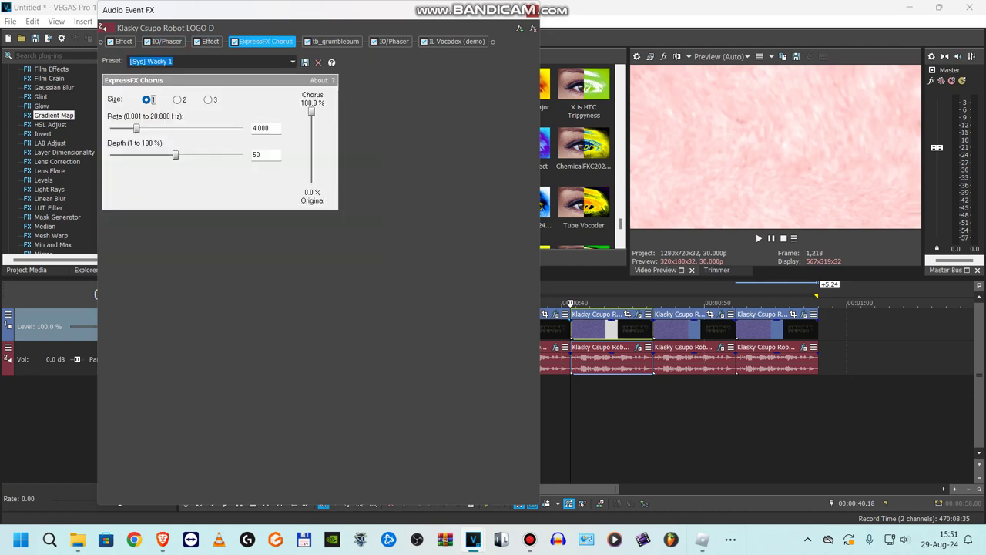
{"action": "left_click", "coordinate": [336, 42]}
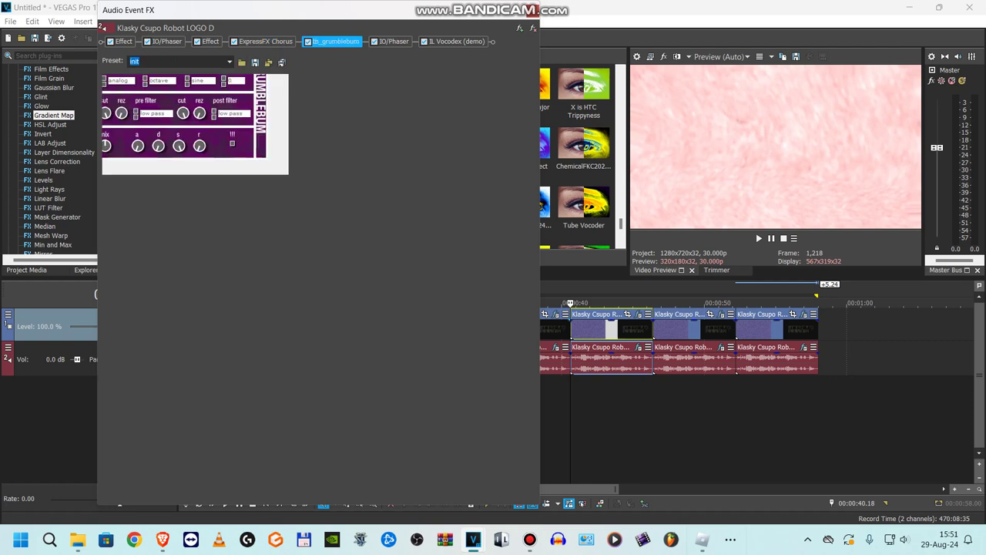
{"action": "left_click", "coordinate": [394, 41]}
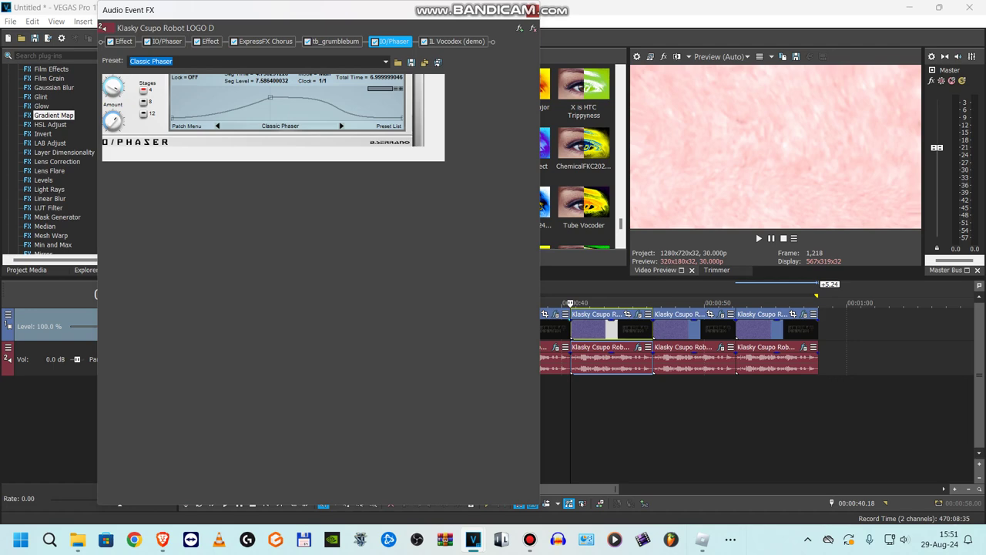
{"action": "left_click", "coordinate": [456, 41]}
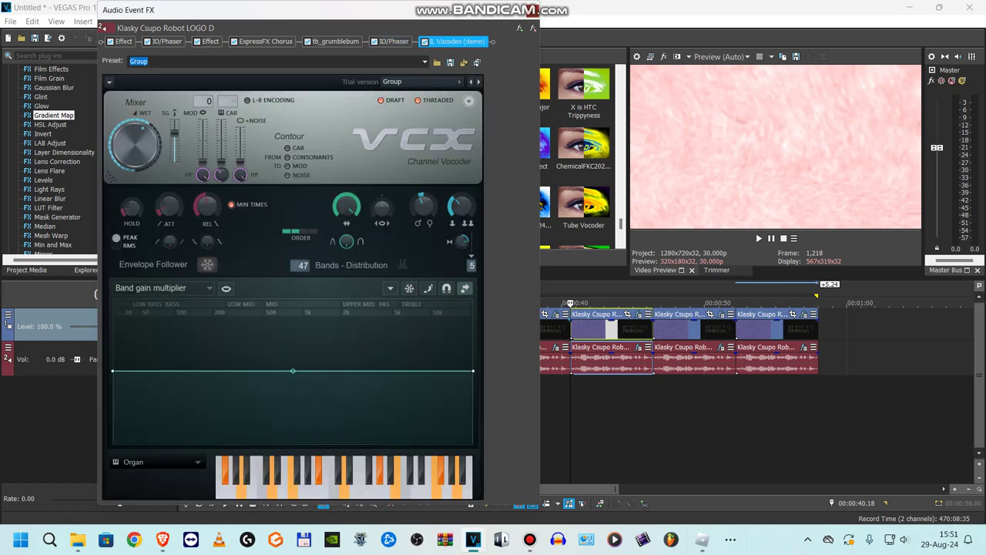
{"action": "left_click", "coordinate": [532, 11]}
- Move the playhead to the ninth clip, open its video effect chain and review the Rays and Linear Blur settings
{"action": "left_click", "coordinate": [655, 328]}
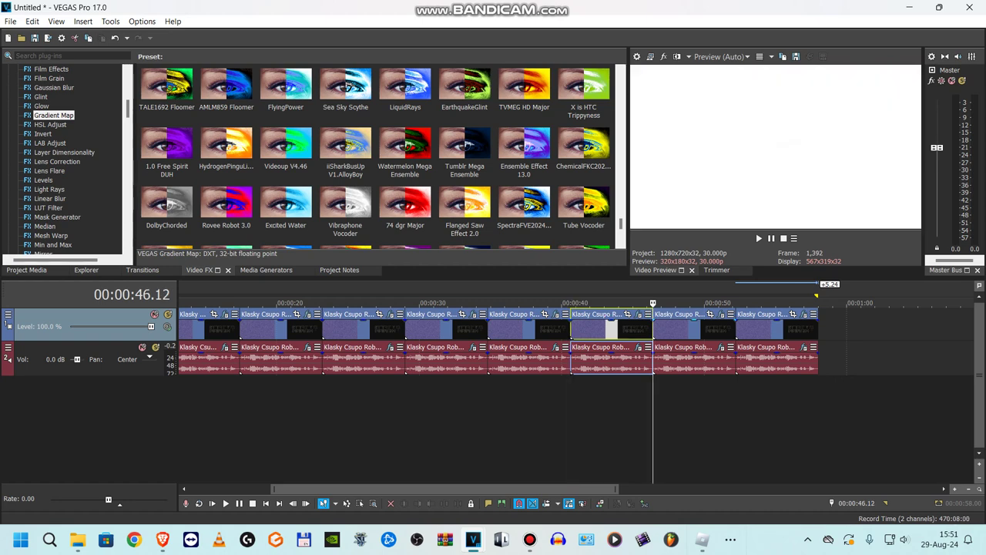
{"action": "left_click", "coordinate": [720, 313]}
{"action": "left_click", "coordinate": [254, 224]}
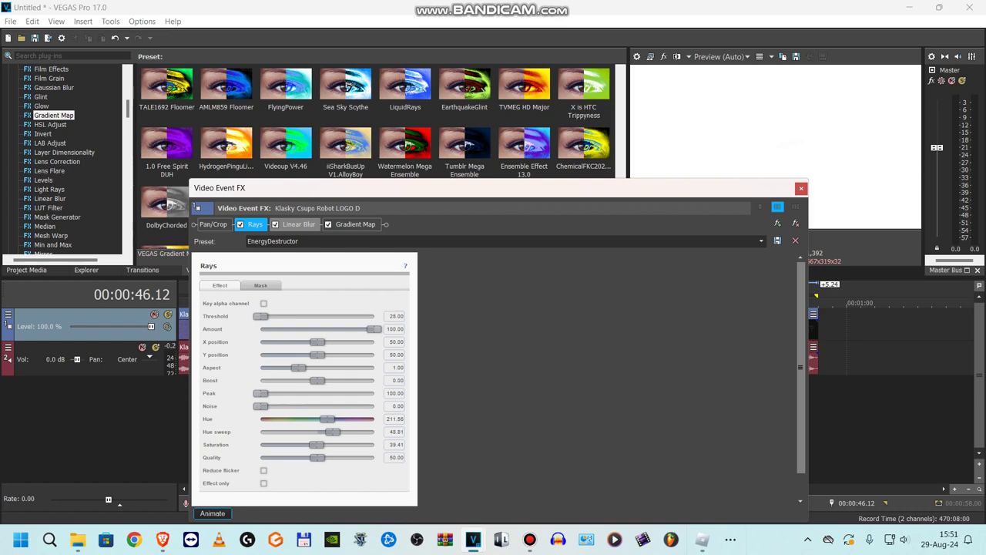
{"action": "left_click", "coordinate": [299, 224]}
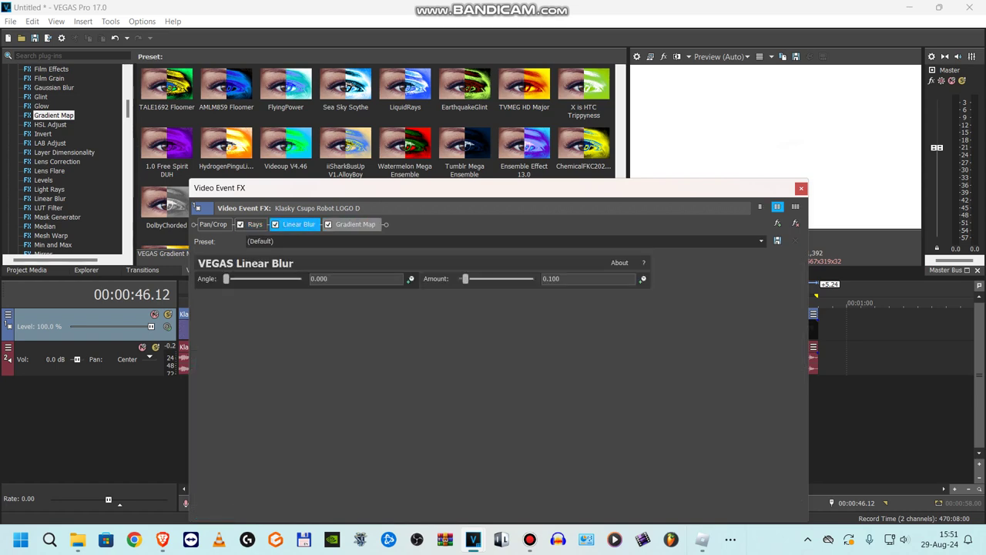
- Show the colour stops of the ninth video clip's Gradient Map and close its effects
{"action": "left_click", "coordinate": [356, 224]}
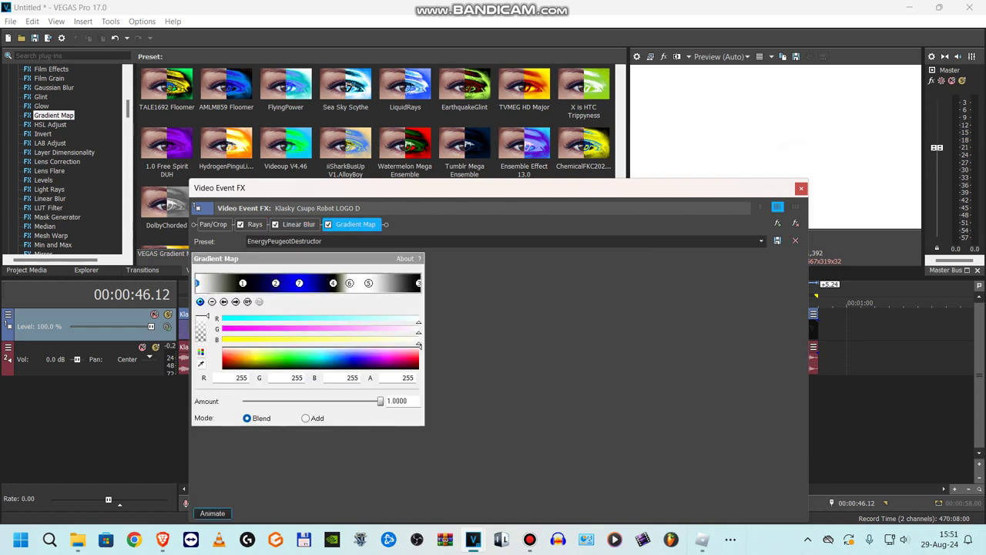
{"action": "left_click", "coordinate": [235, 302]}
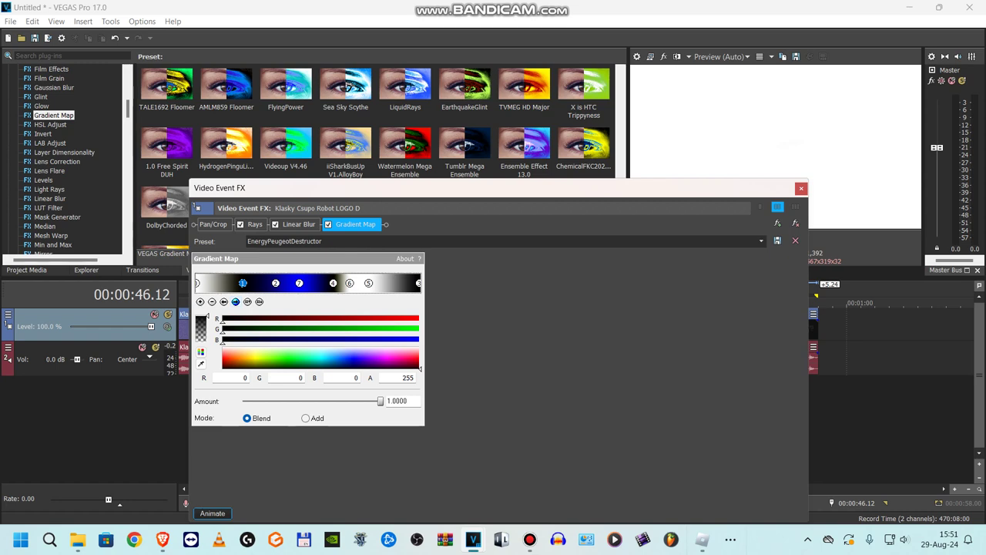
{"action": "left_click", "coordinate": [235, 301]}
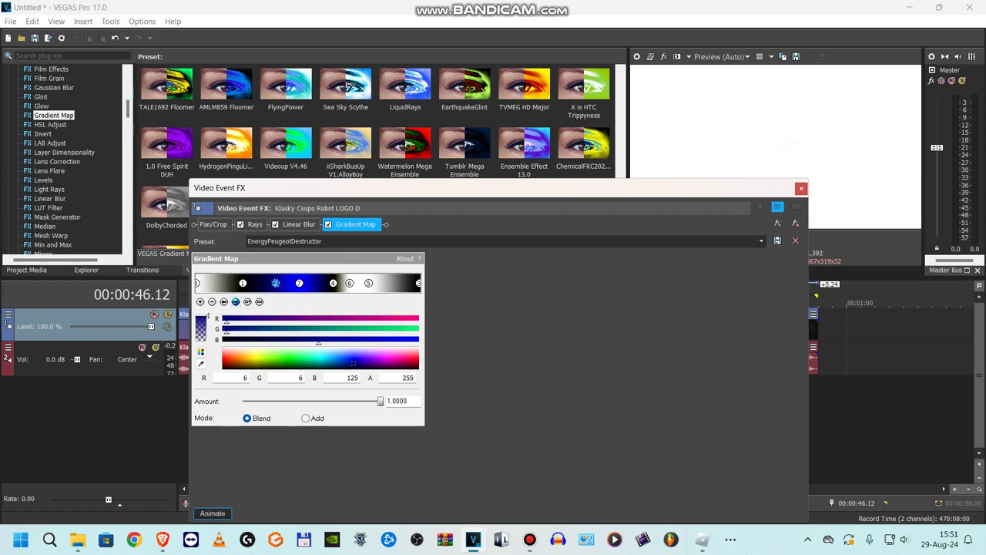
{"action": "left_click", "coordinate": [235, 301]}
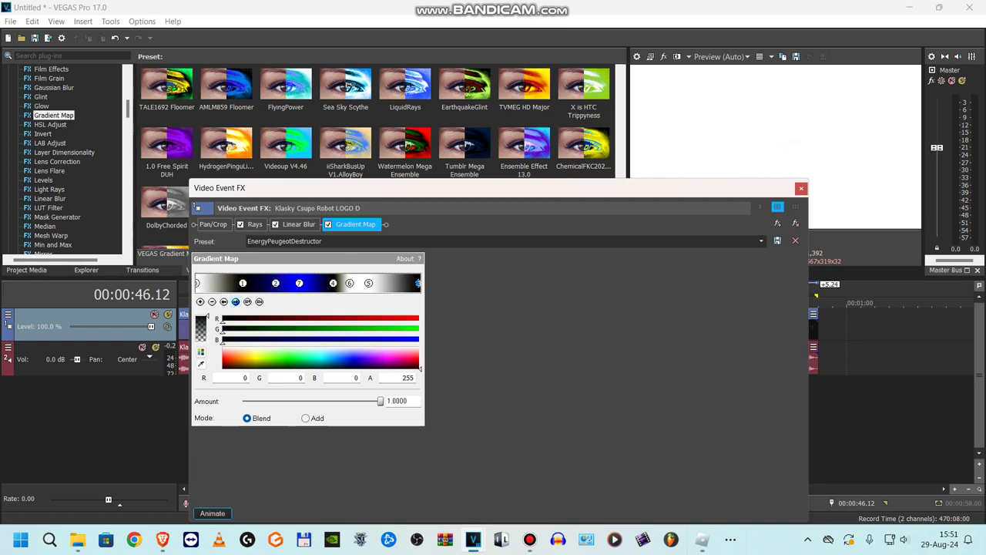
{"action": "left_click", "coordinate": [299, 282]}
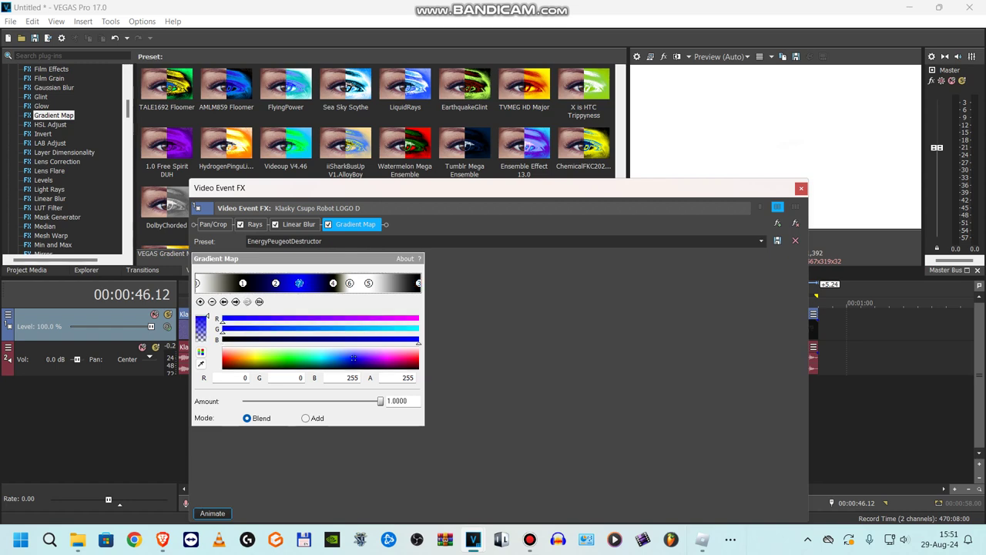
{"action": "left_click", "coordinate": [235, 301]}
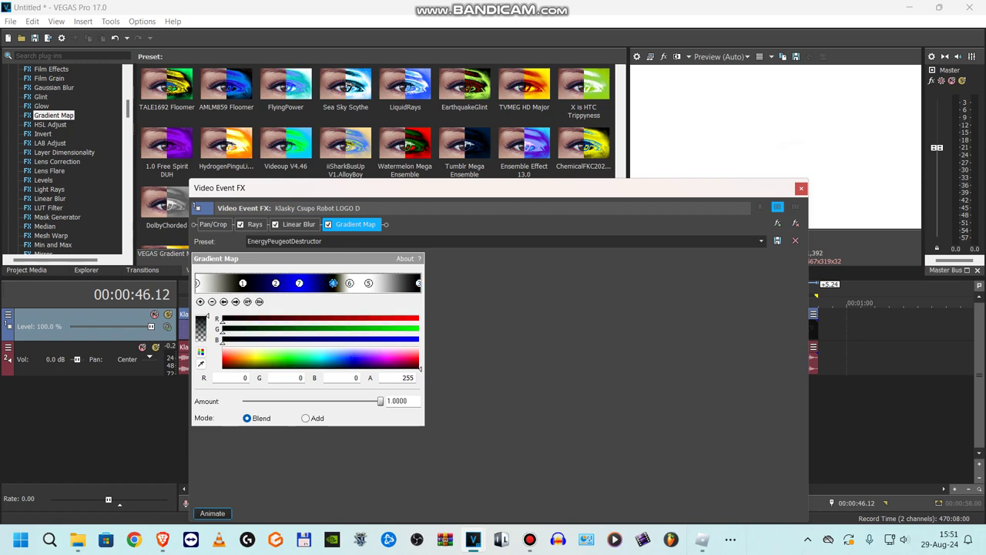
{"action": "left_click", "coordinate": [235, 302]}
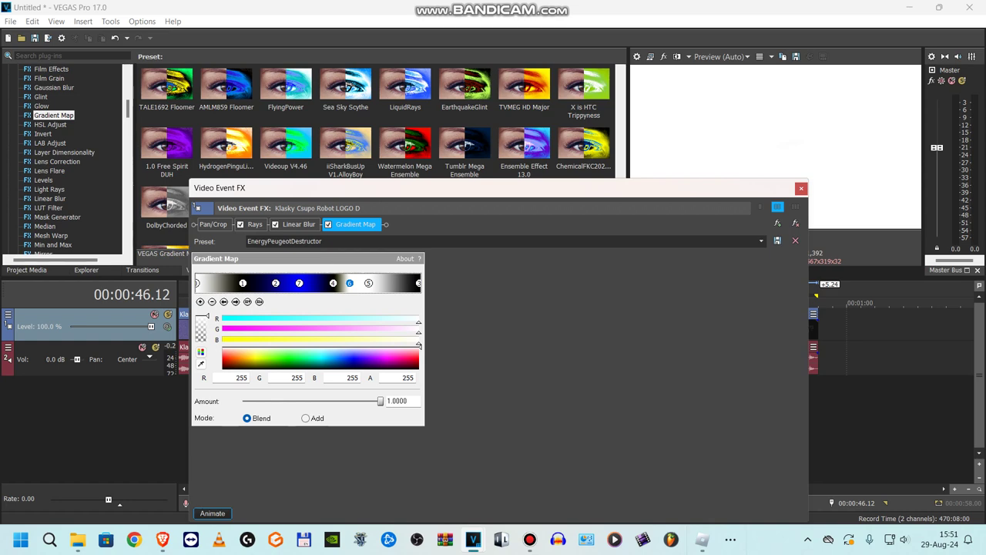
{"action": "left_click", "coordinate": [368, 283]}
{"action": "left_click", "coordinate": [235, 301]}
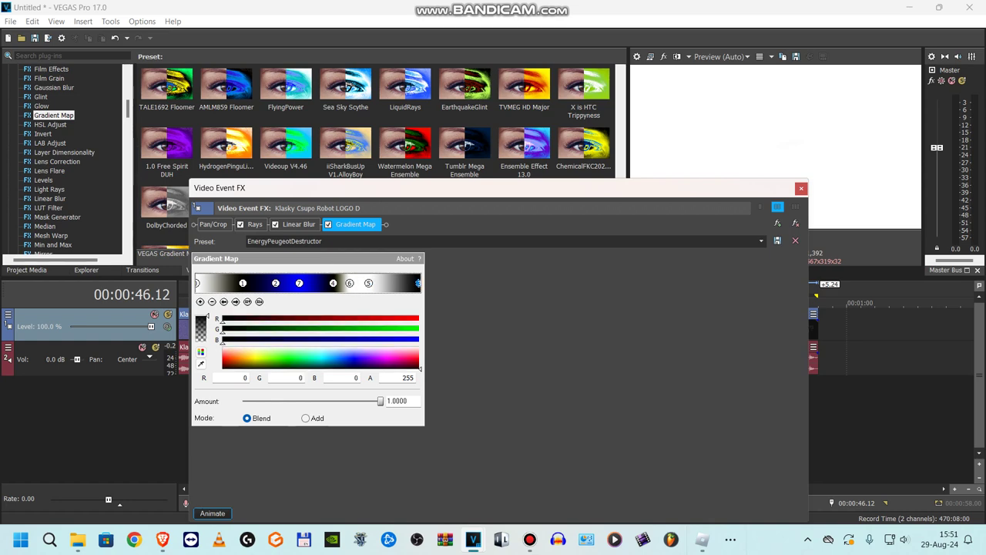
{"action": "left_click", "coordinate": [801, 189]}
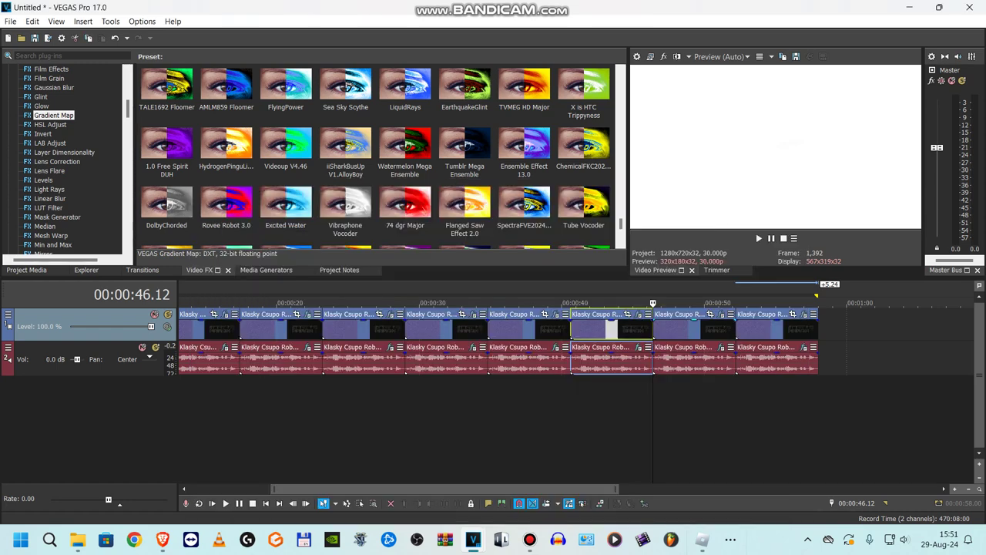
- Review the ninth audio clip's Bitcrusher and Vocodex settings, and close its effect chain
{"action": "left_click", "coordinate": [719, 346]}
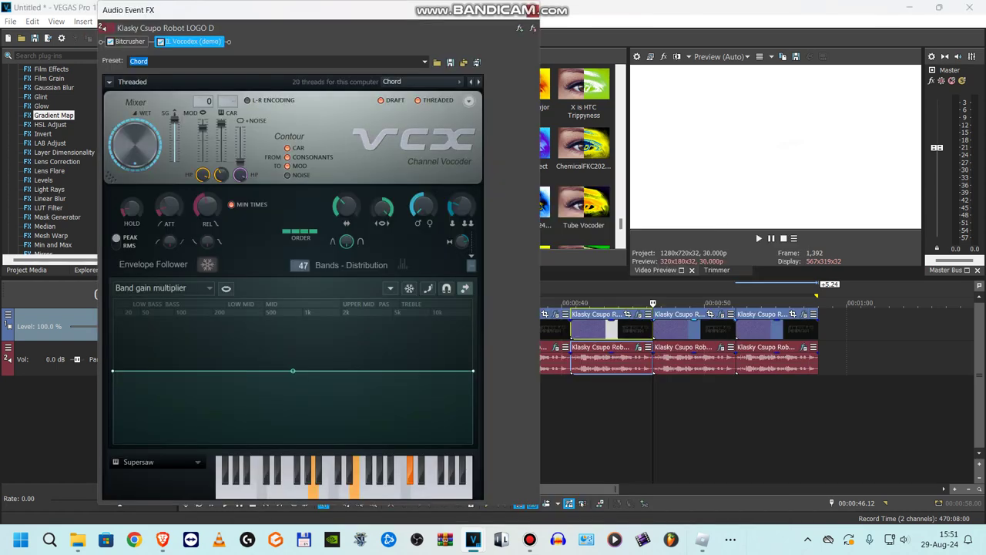
{"action": "left_click", "coordinate": [130, 42]}
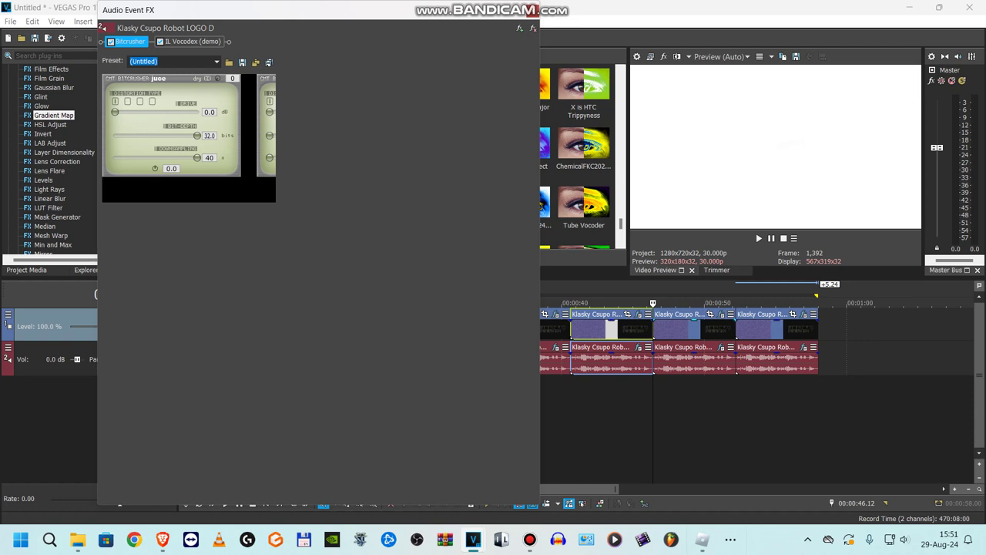
{"action": "left_click", "coordinate": [192, 41]}
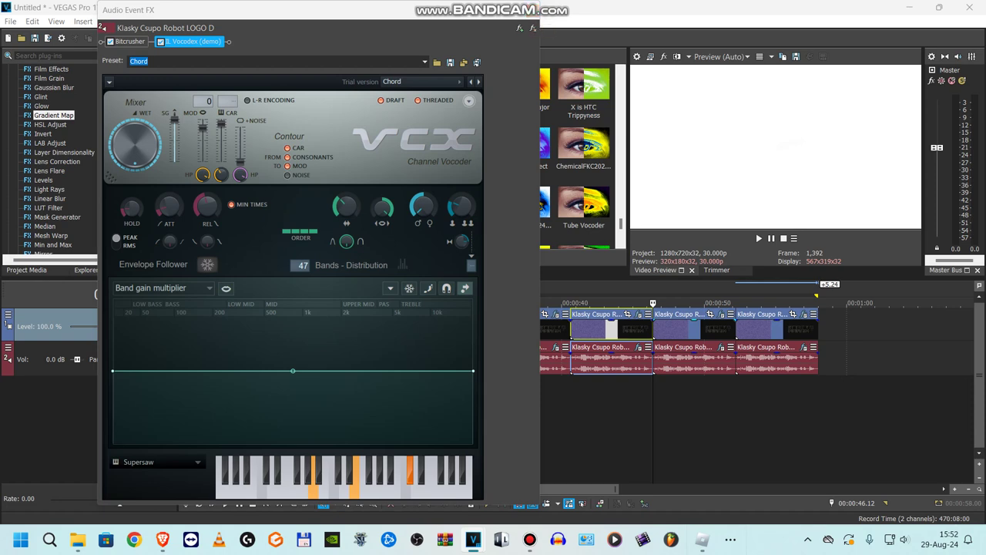
{"action": "left_click", "coordinate": [532, 10]}
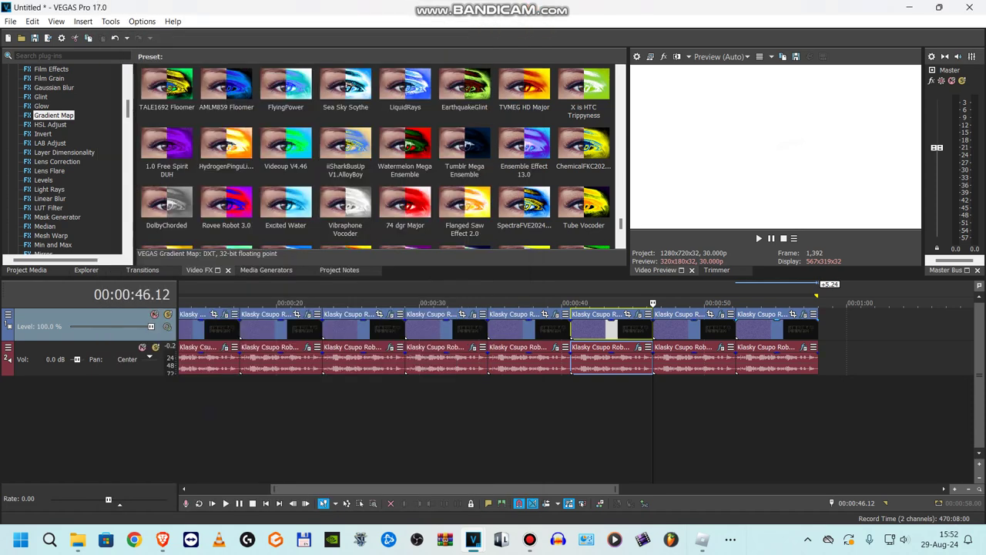
- Open the last video clip's effect chain and show each colour stop of its Gradient Map
{"action": "left_click", "coordinate": [739, 329]}
{"action": "left_click", "coordinate": [803, 314]}
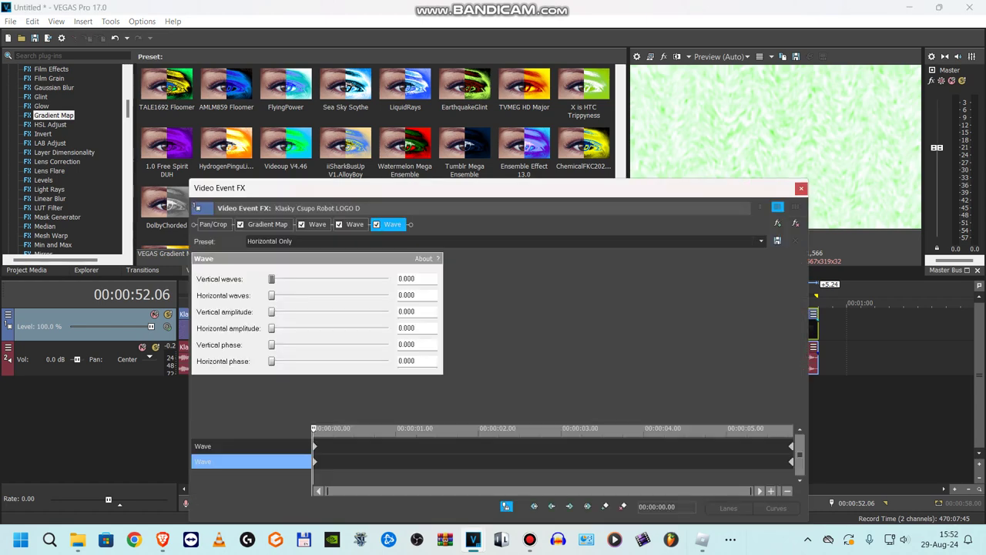
{"action": "left_click", "coordinate": [266, 224]}
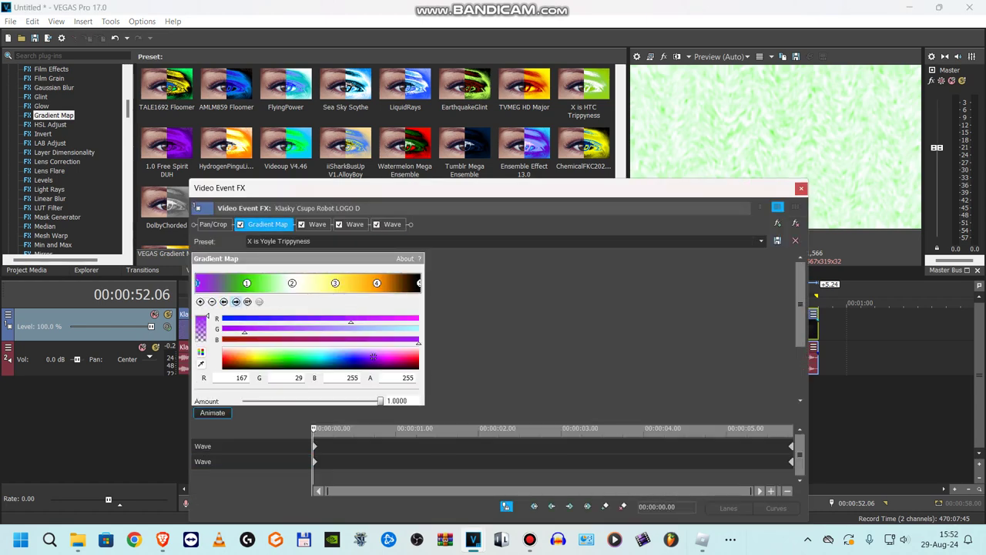
{"action": "left_click", "coordinate": [247, 283]}
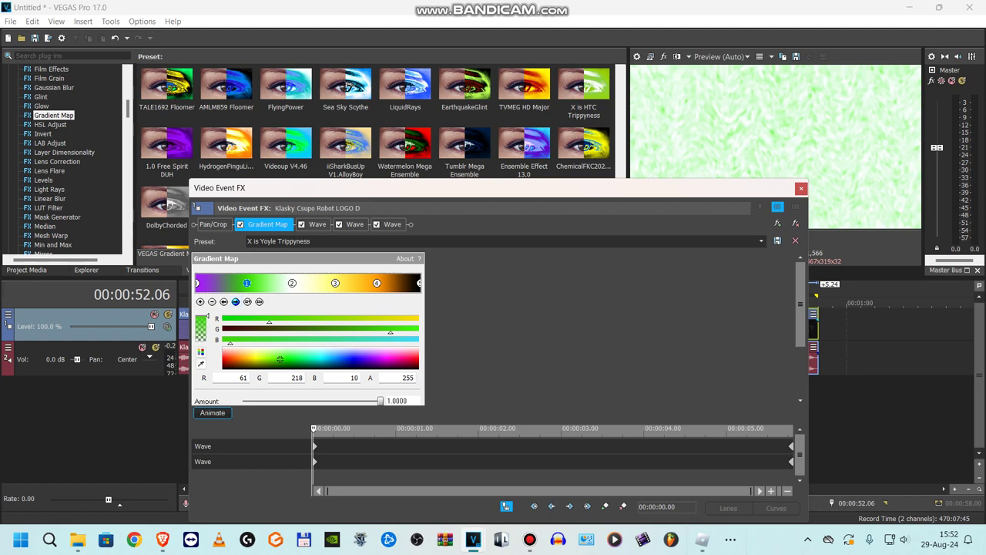
{"action": "left_click", "coordinate": [236, 302]}
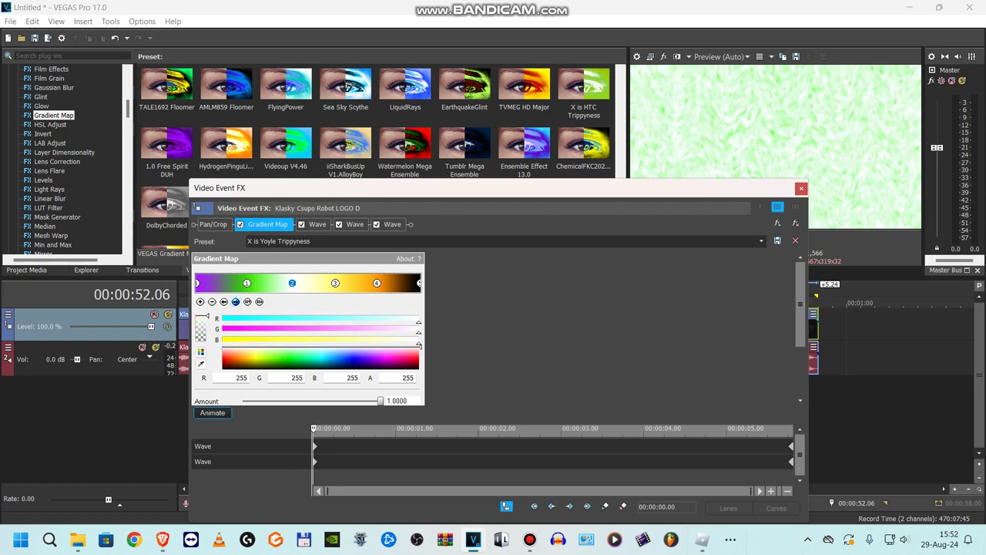
{"action": "left_click", "coordinate": [335, 282]}
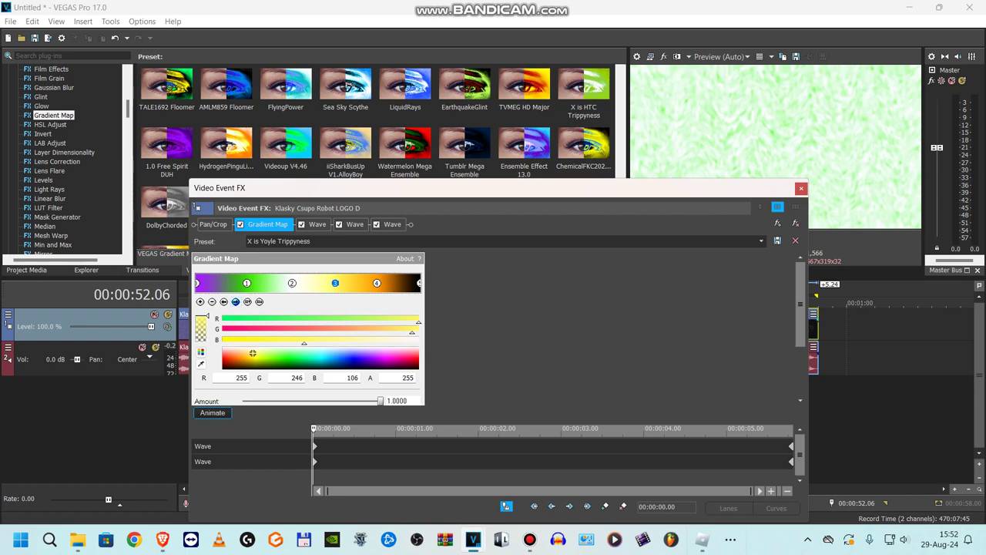
{"action": "left_click", "coordinate": [377, 282]}
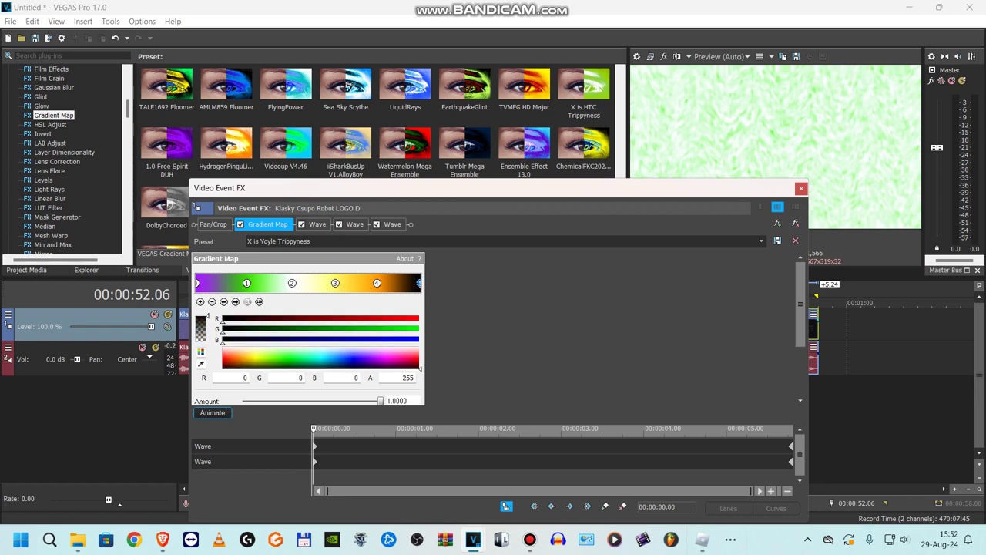
- Review the last video clip's three Wave effects, including the second and third at the clip's end, and close the chain
{"action": "left_click", "coordinate": [317, 224]}
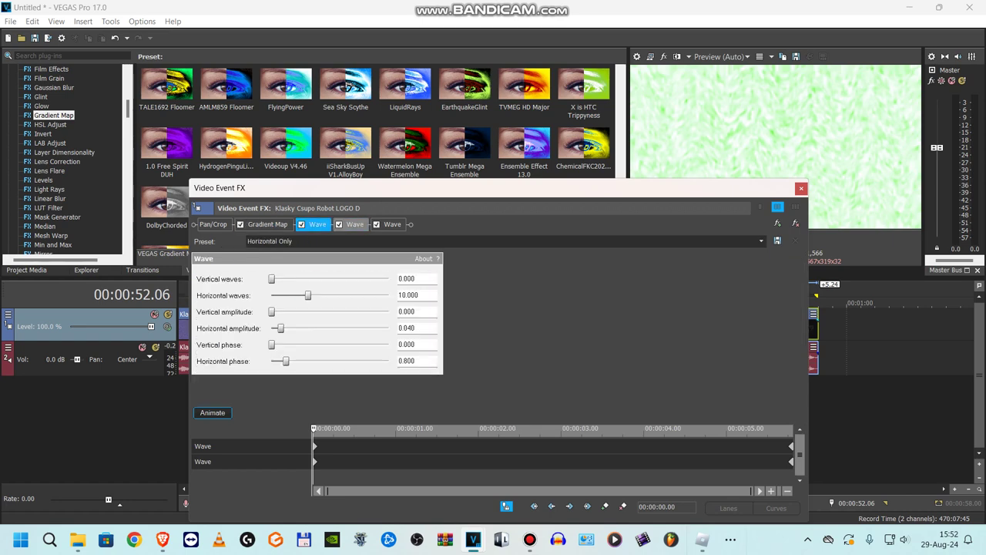
{"action": "left_click", "coordinate": [354, 224]}
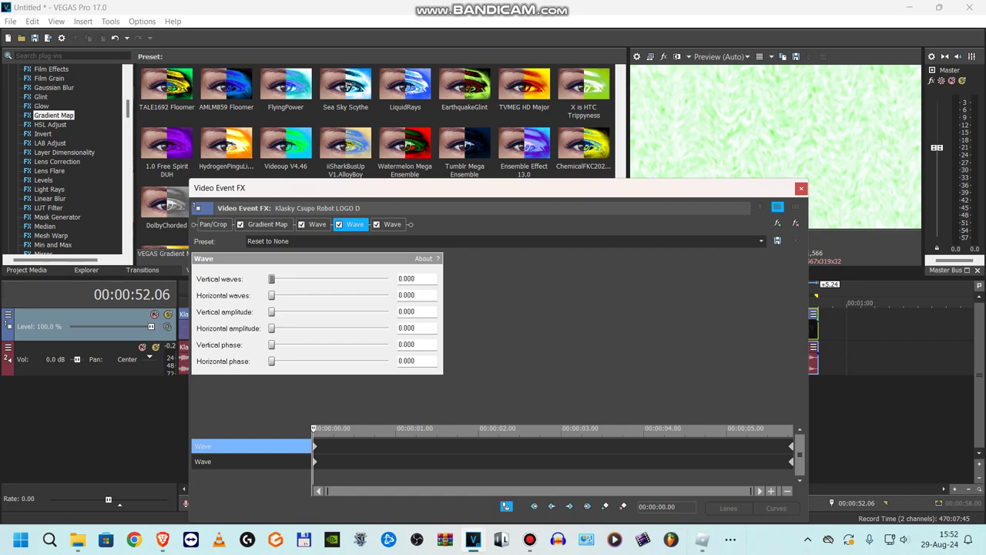
{"action": "left_click_drag", "start_coordinate": [326, 464], "coordinate": [793, 464]}
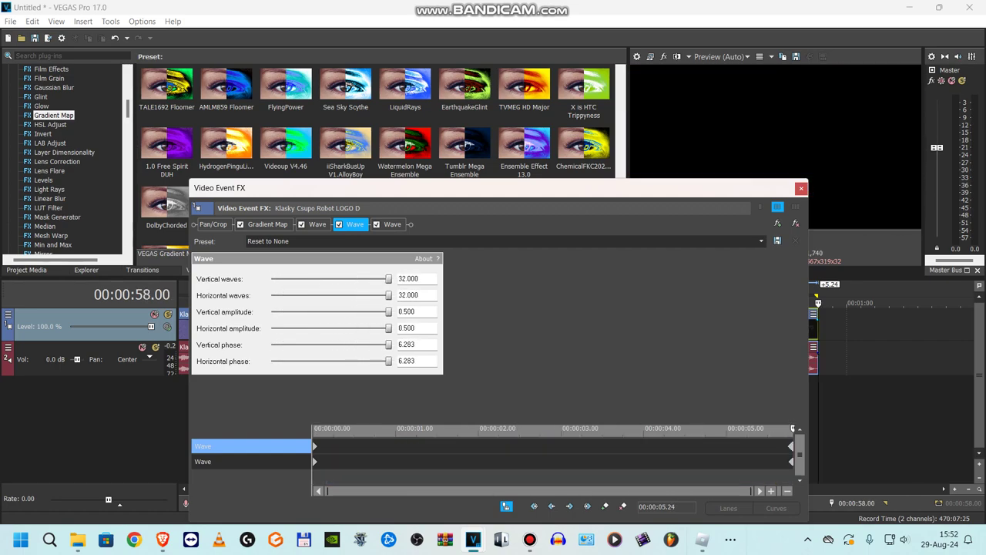
{"action": "left_click", "coordinate": [392, 224]}
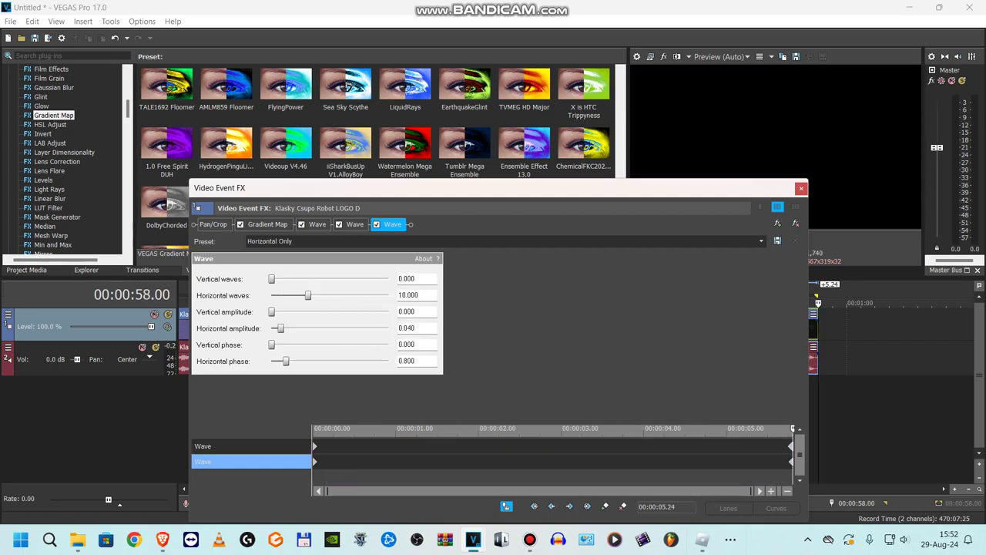
{"action": "left_click_drag", "start_coordinate": [315, 451], "coordinate": [793, 451]}
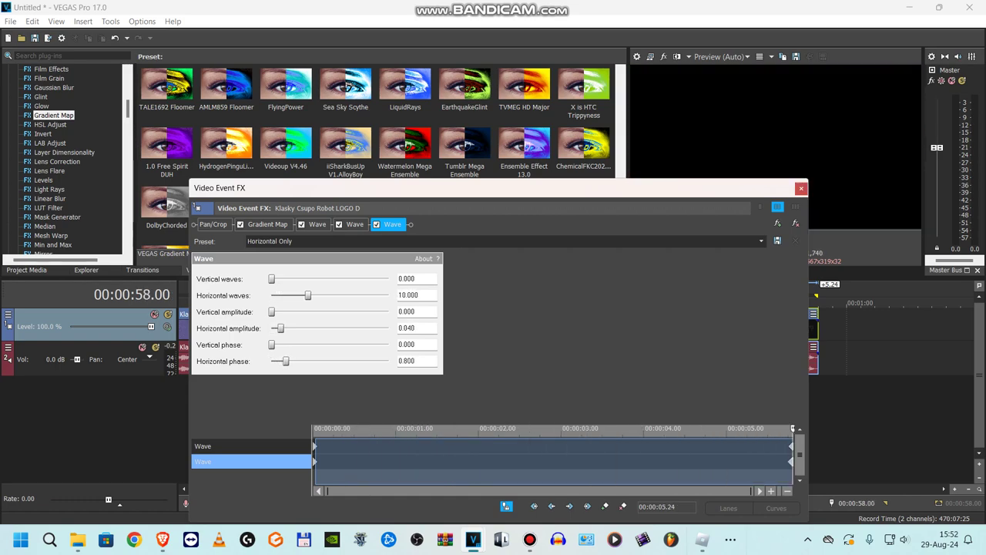
{"action": "left_click", "coordinate": [801, 187]}
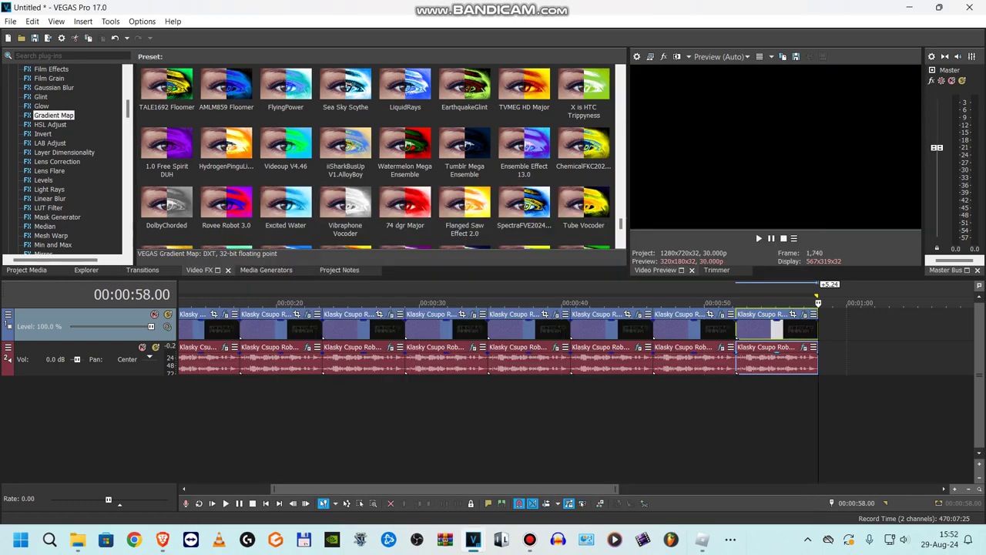
- Review the last audio clip's tb_grumblebum, ExpressFX Distortion, Reverb and Vocodex settings, and close its effect chain
{"action": "left_click", "coordinate": [769, 362]}
{"action": "key", "text": "Return"}
{"action": "key", "text": "Return"}
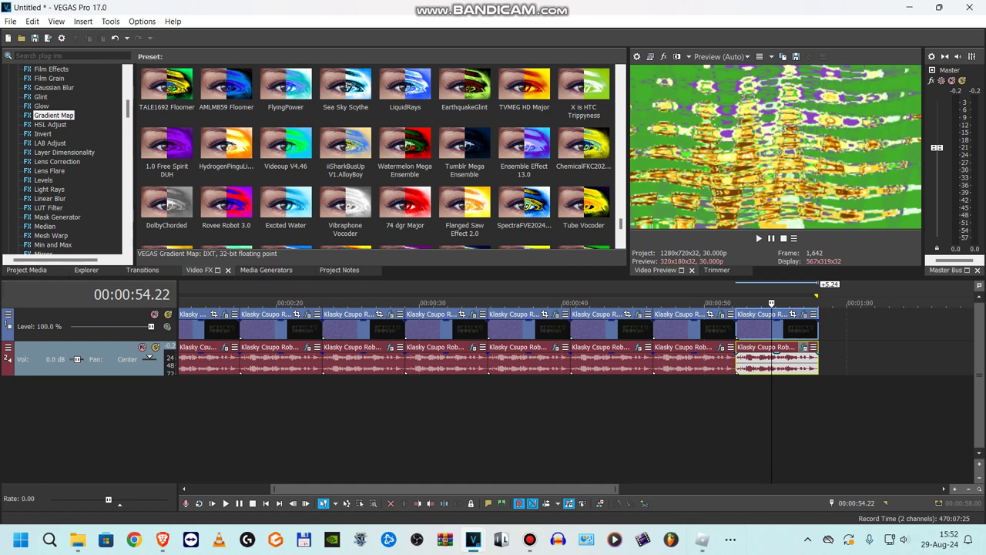
{"action": "left_click", "coordinate": [804, 347]}
{"action": "left_click", "coordinate": [138, 41]}
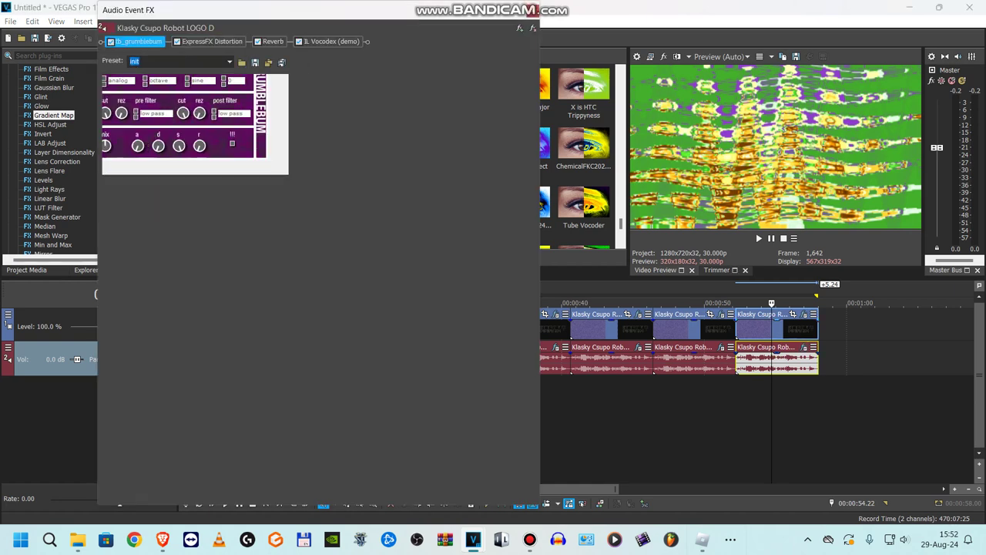
{"action": "left_click", "coordinate": [212, 42]}
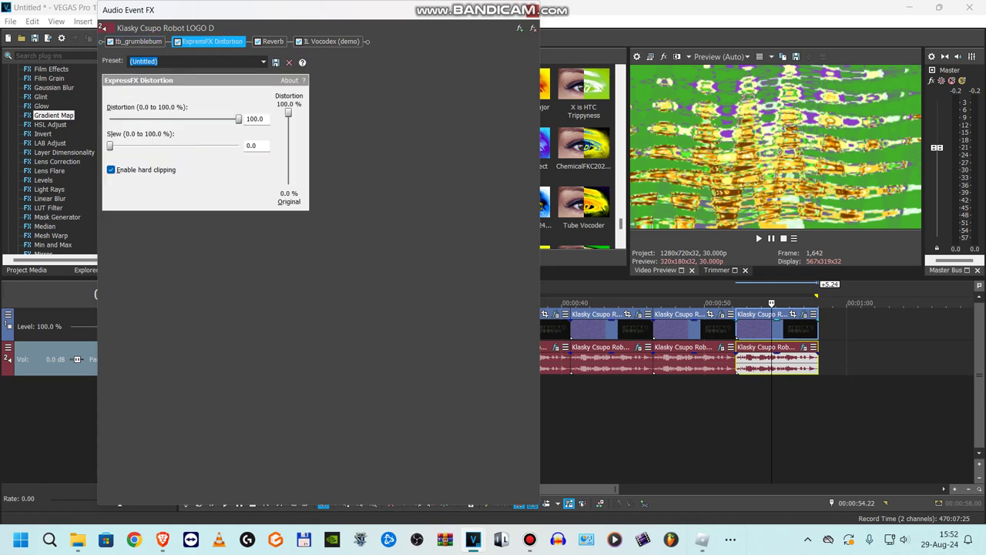
{"action": "left_click", "coordinate": [273, 42]}
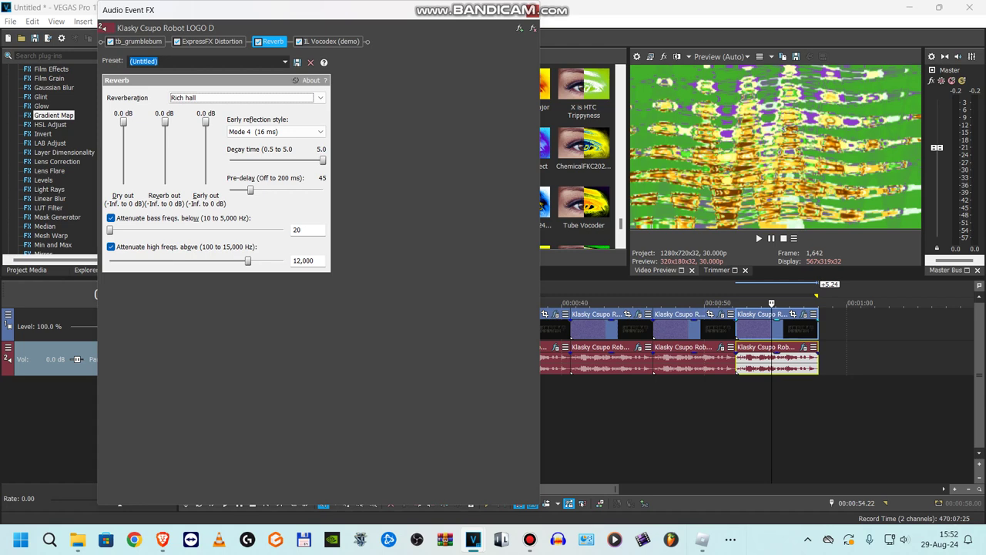
{"action": "left_click", "coordinate": [332, 42]}
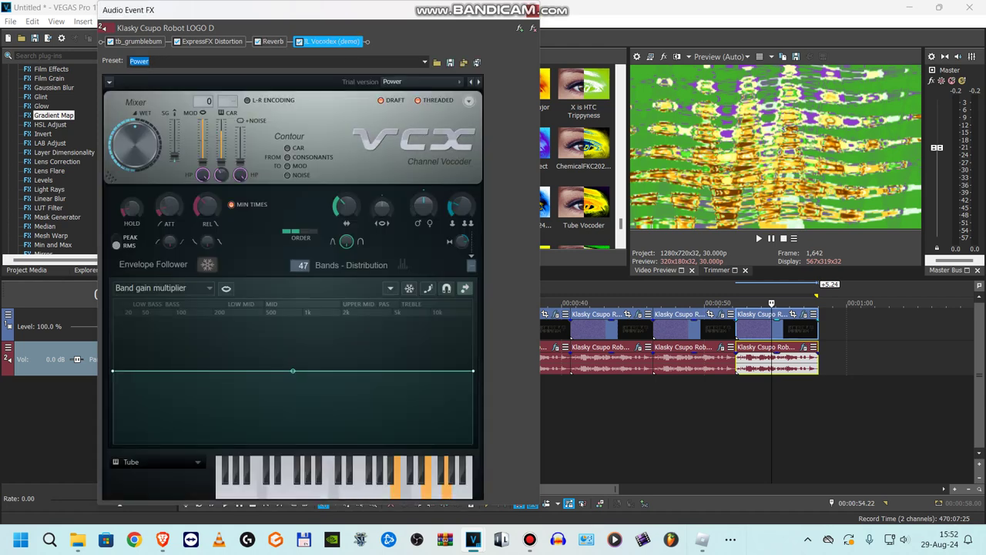
{"action": "left_click", "coordinate": [534, 12]}
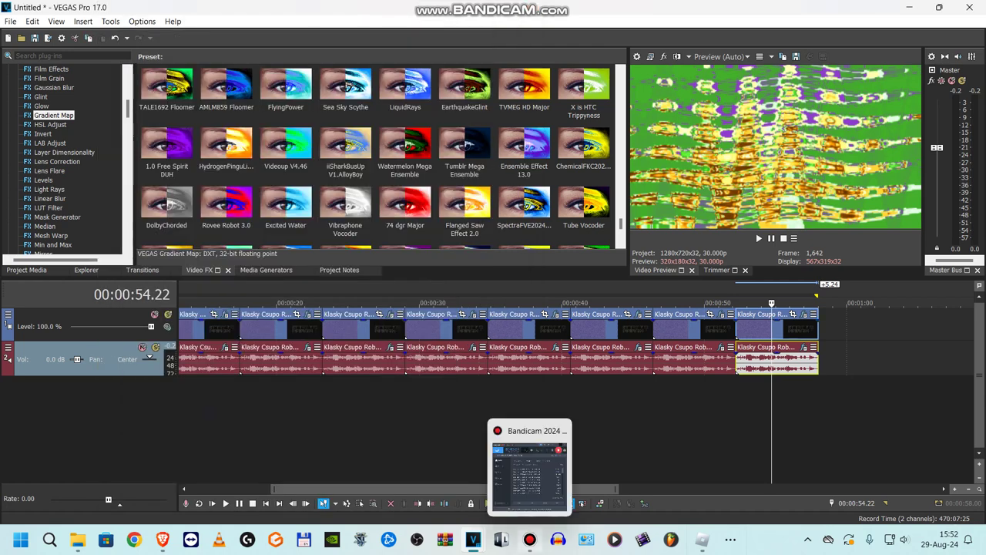